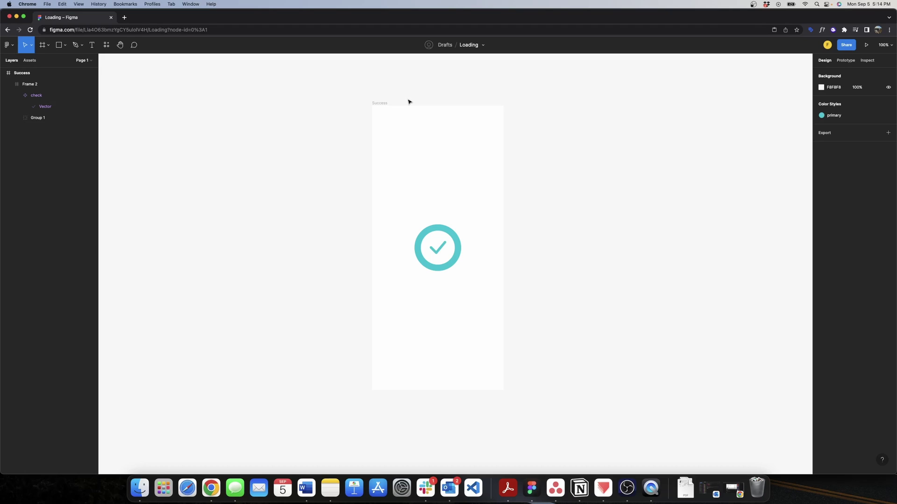
click(448, 239)
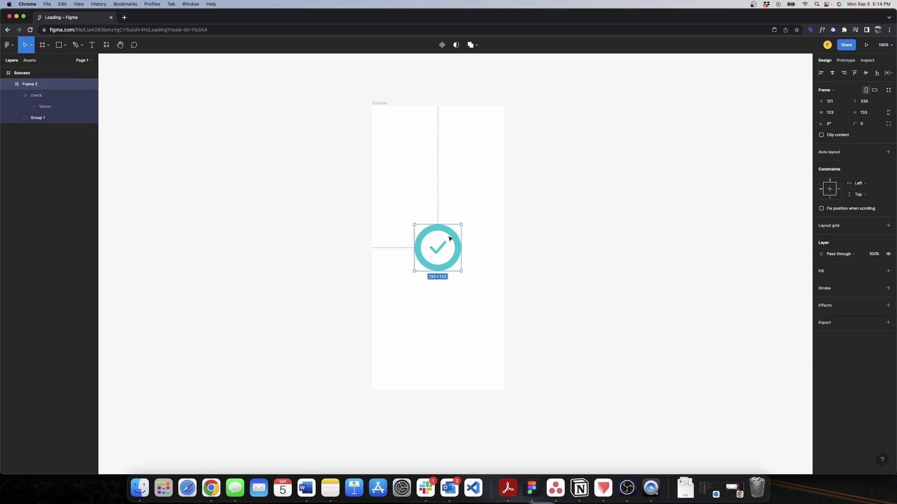
click(603, 214)
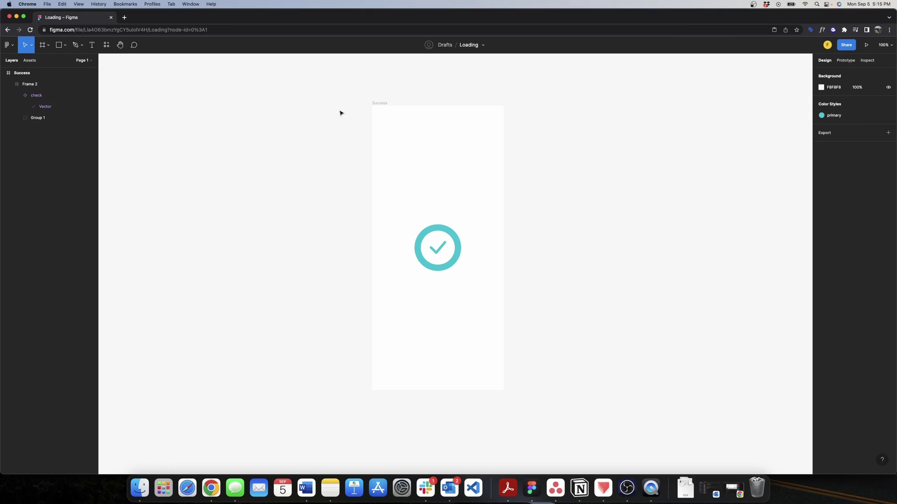
Step: Add an iPhone 13 mini frame and place it to the left of the Success frame
key(f)
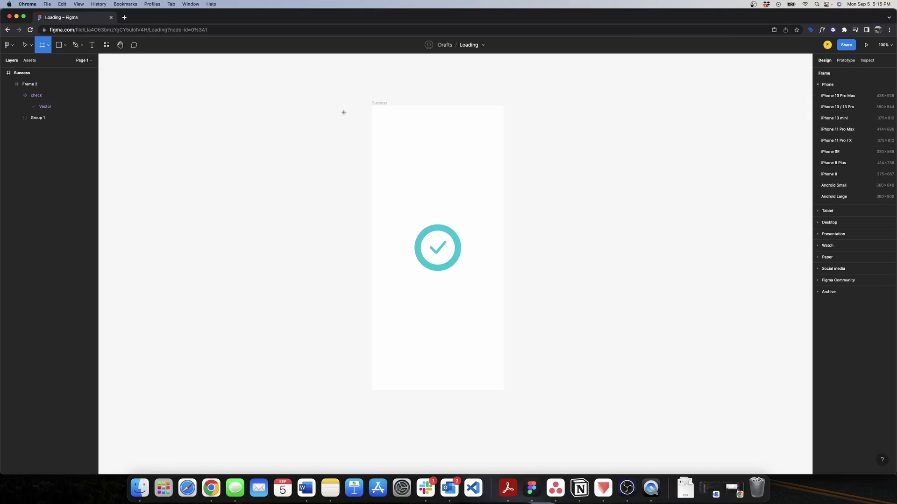
click(831, 118)
drag(536, 119, 217, 102)
Step: Rename the new frame to "loading bar"
double_click(217, 102)
text(loading)
text( var)
key(BackSpace)
key(BackSpace)
text(bar)
click(248, 90)
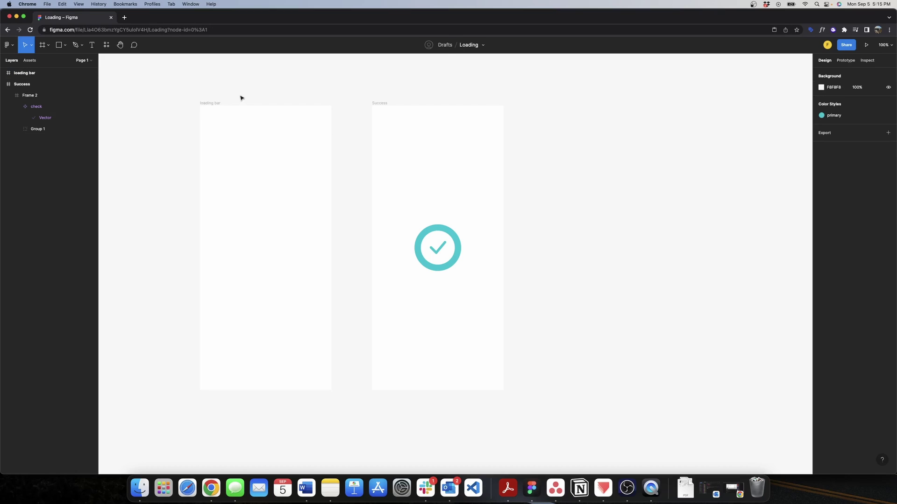
Step: Draw a horizontal rectangle in the loading bar frame and set its size to 296 by 18
click(206, 103)
key(r)
drag(218, 210, 313, 218)
click(834, 105)
text(296)
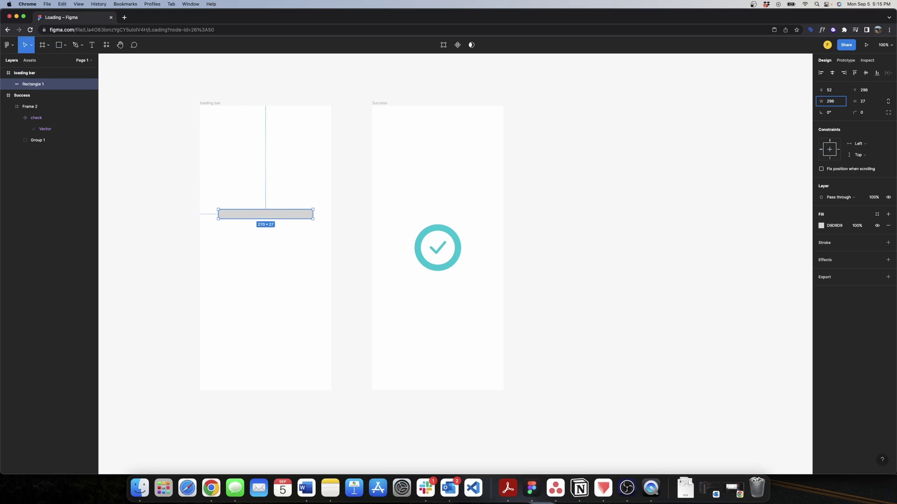
click(865, 102)
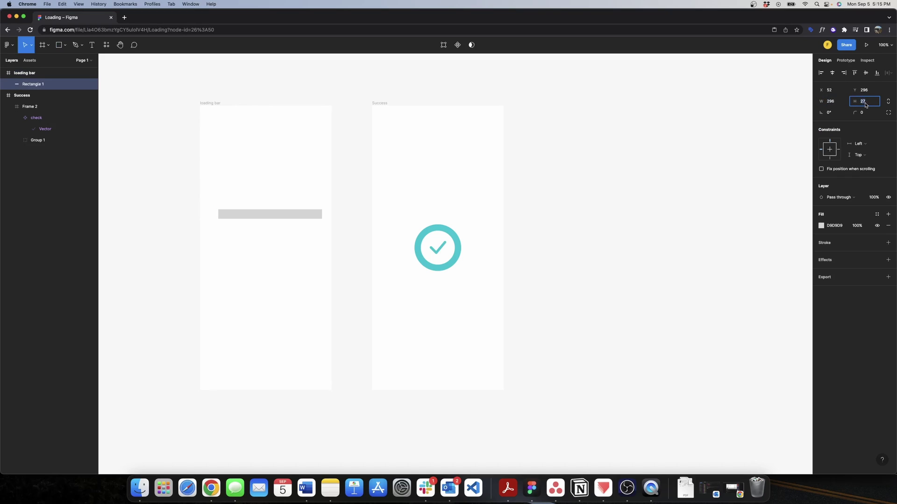
text(18)
key(Return)
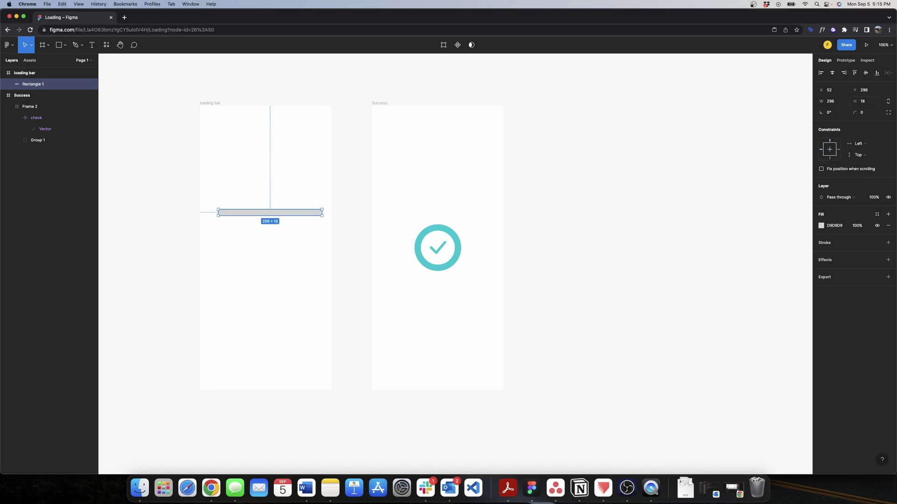
Step: Give the rectangle a corner radius of 50 and centre it horizontally and vertically in the frame
click(862, 113)
text(50)
key(Return)
click(832, 74)
click(866, 74)
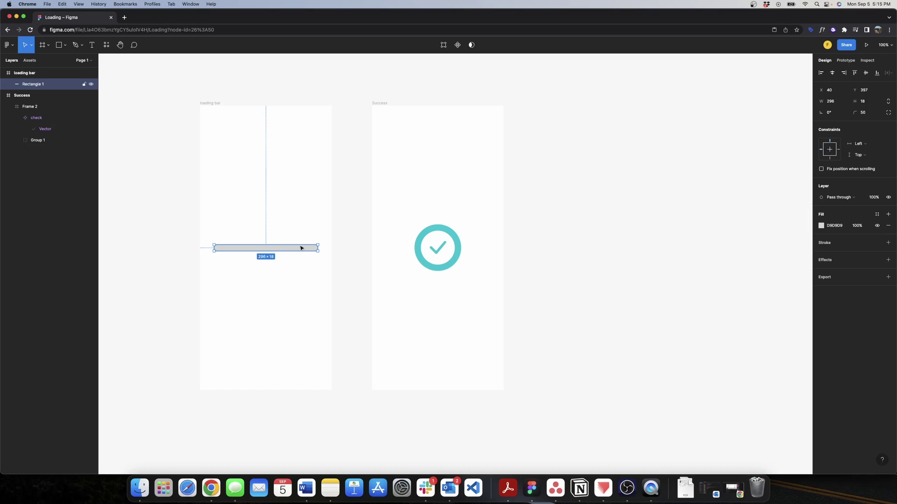
Step: Duplicate the rounded bar and set the copy's size to 290 by 12
key(super+d)
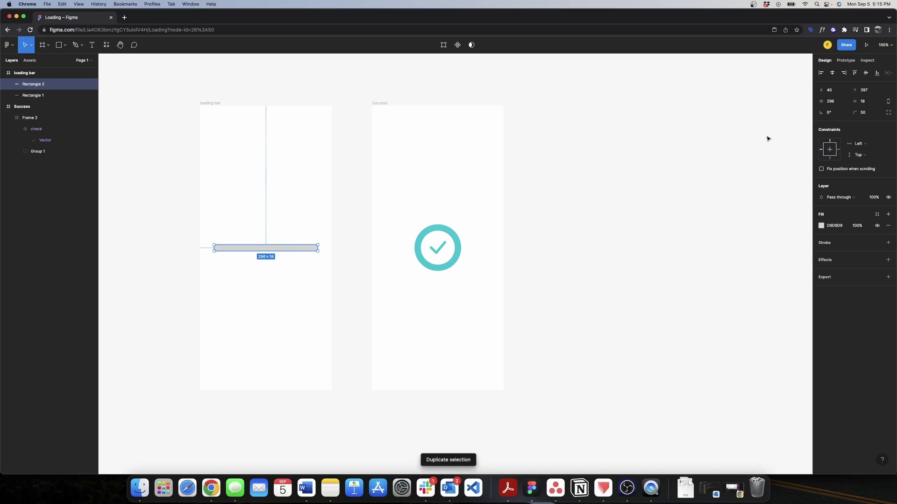
click(831, 103)
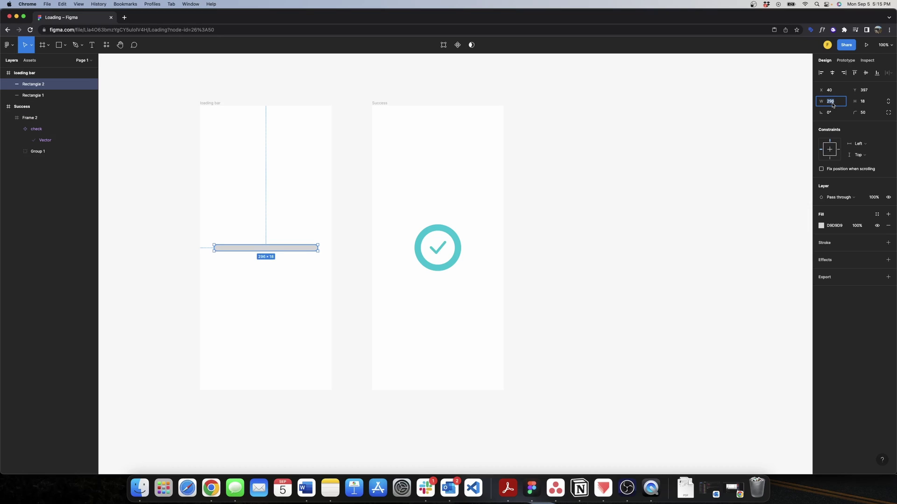
text(290)
click(870, 105)
key(Escape)
click(672, 137)
Step: Align the smaller bar with the larger one so their centres match horizontally and vertically
scroll(304, 252, up, 5)
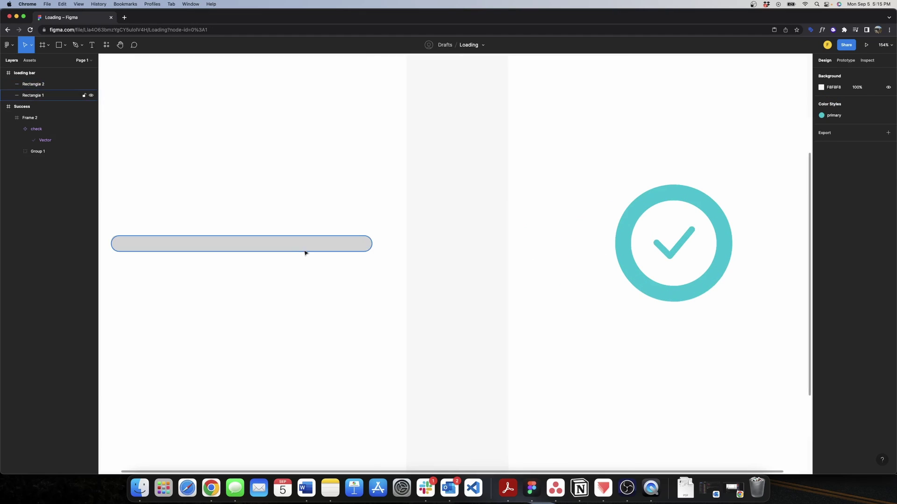
click(308, 244)
shift+click(314, 250)
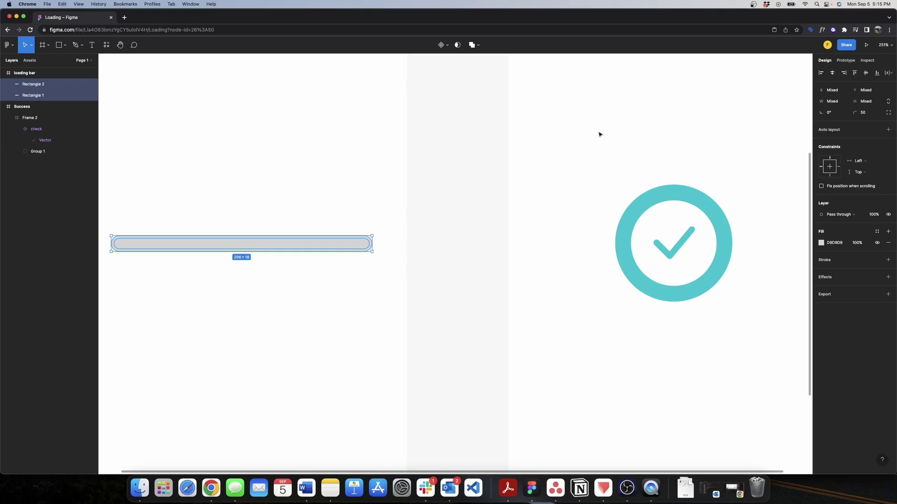
click(405, 218)
Step: Apply the primary color style to the fill of the inner bar
click(360, 243)
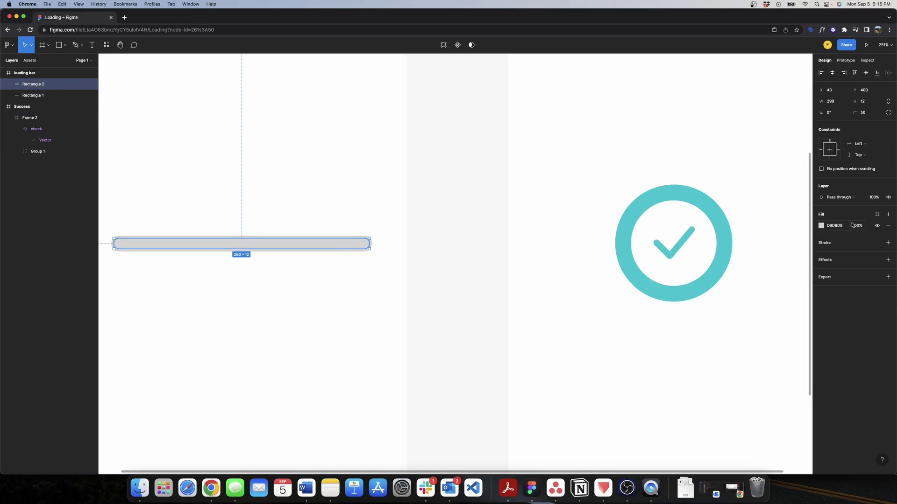
click(877, 218)
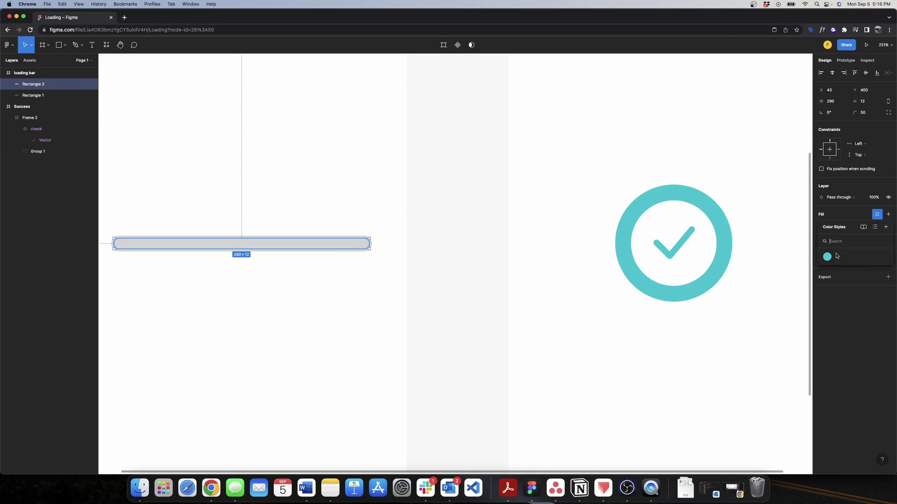
click(833, 265)
click(497, 258)
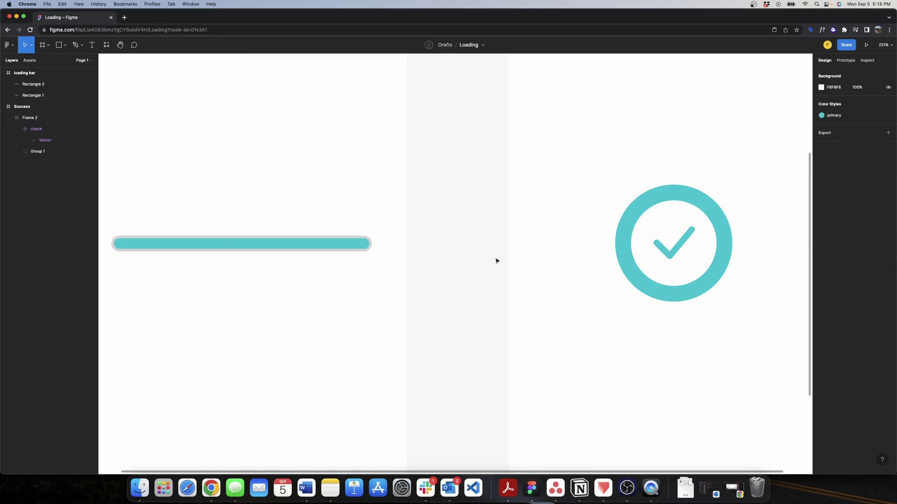
Step: Add an inner shadow to the grey outer bar and set its opacity to 12%
click(364, 239)
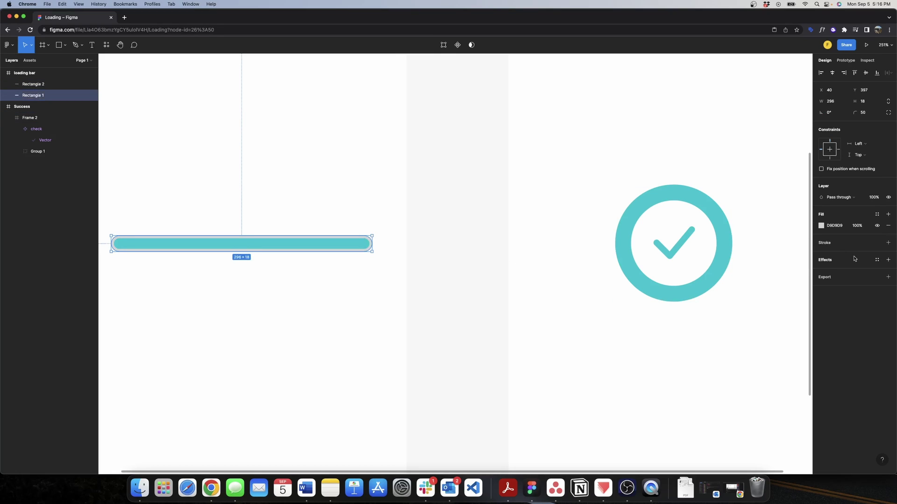
click(888, 259)
click(853, 271)
click(851, 263)
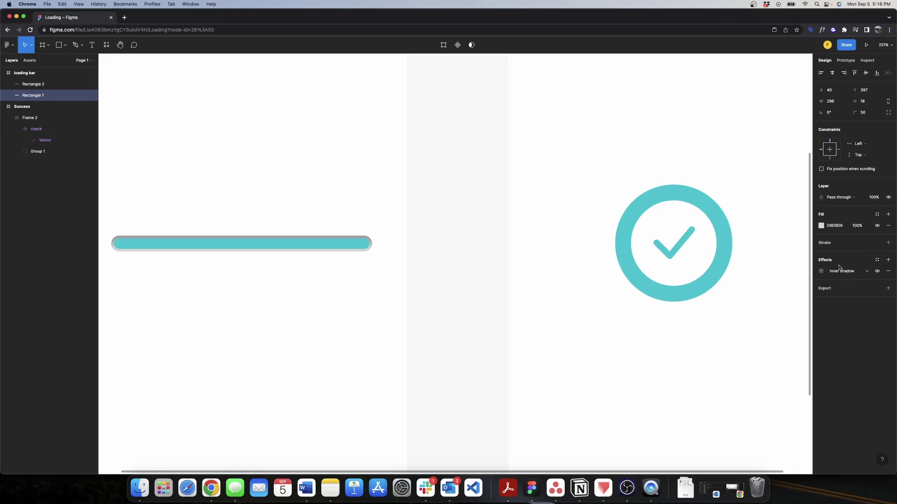
click(821, 272)
click(771, 310)
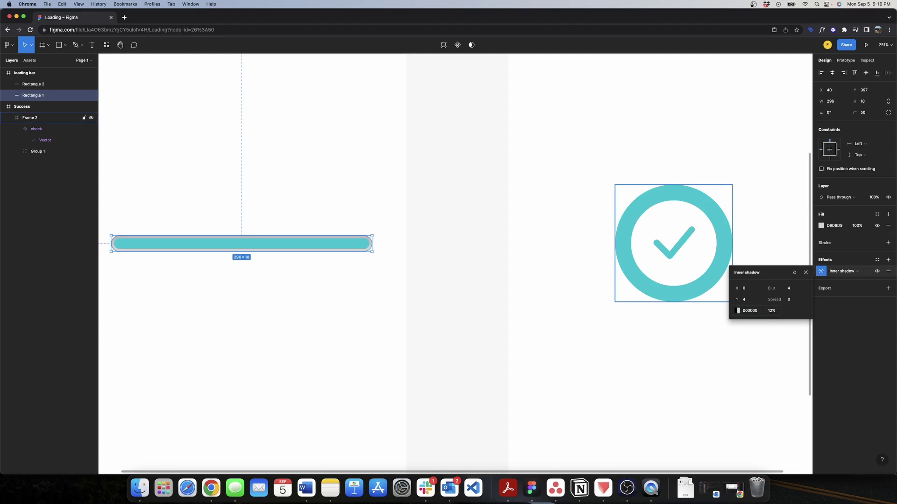
click(406, 250)
Step: Add an inner shadow to the teal inner bar and change its color to white, FFFFFF
click(362, 246)
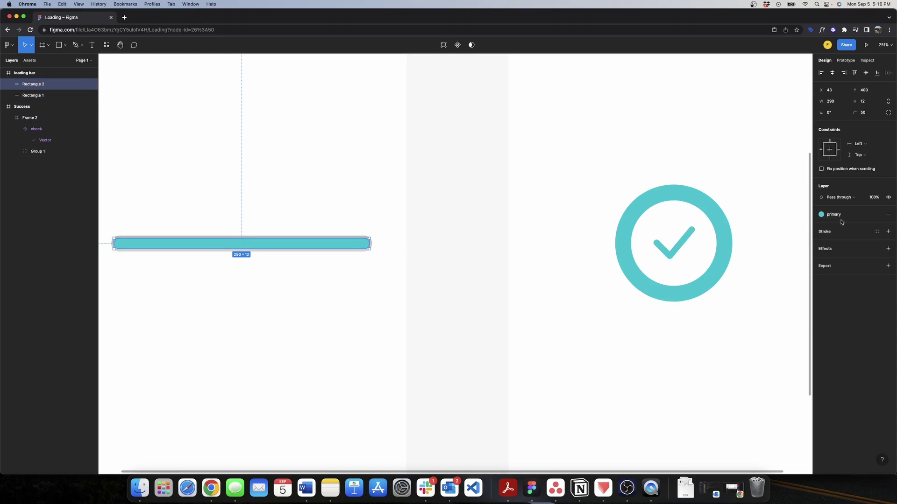
click(888, 249)
click(843, 260)
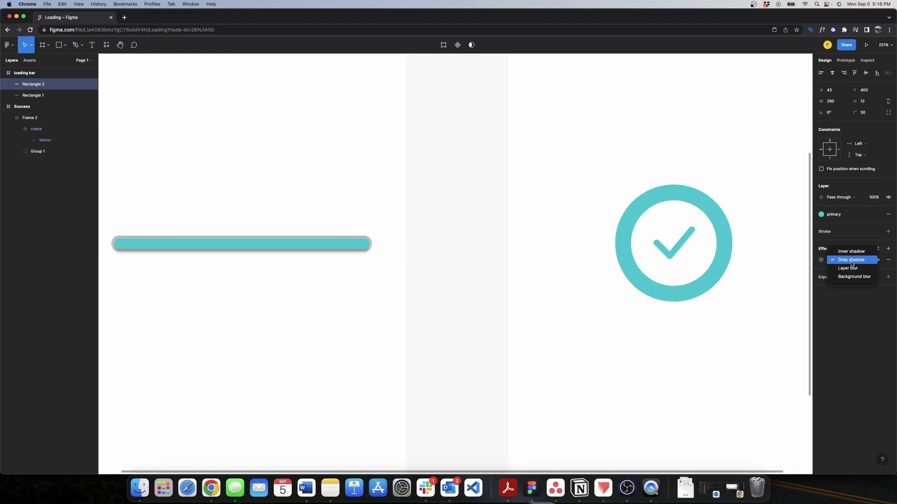
click(847, 250)
click(821, 259)
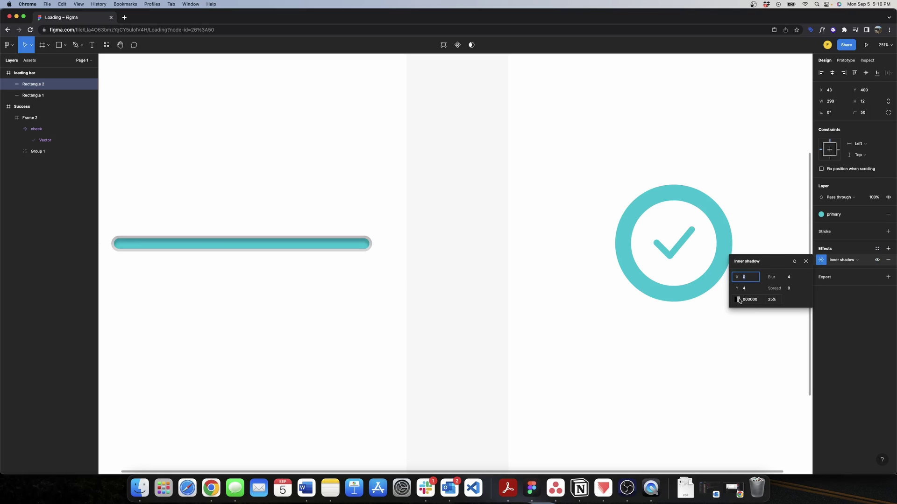
click(737, 300)
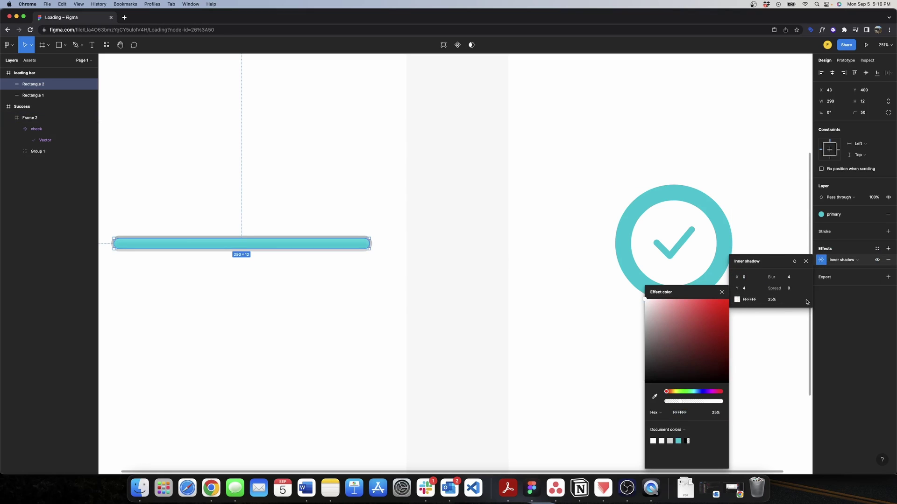
click(721, 292)
click(466, 246)
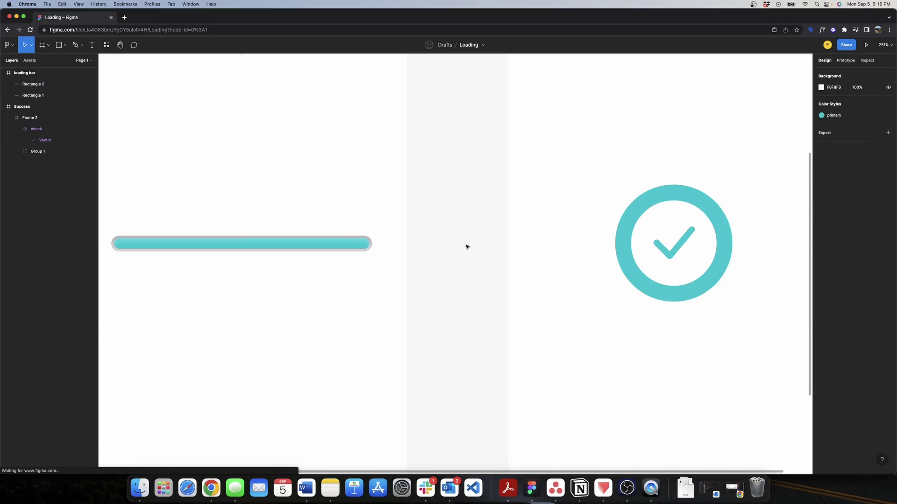
Step: Duplicate the loading bar frame and place the copy far to its left, leaving room for another frame between them
key(shift+1)
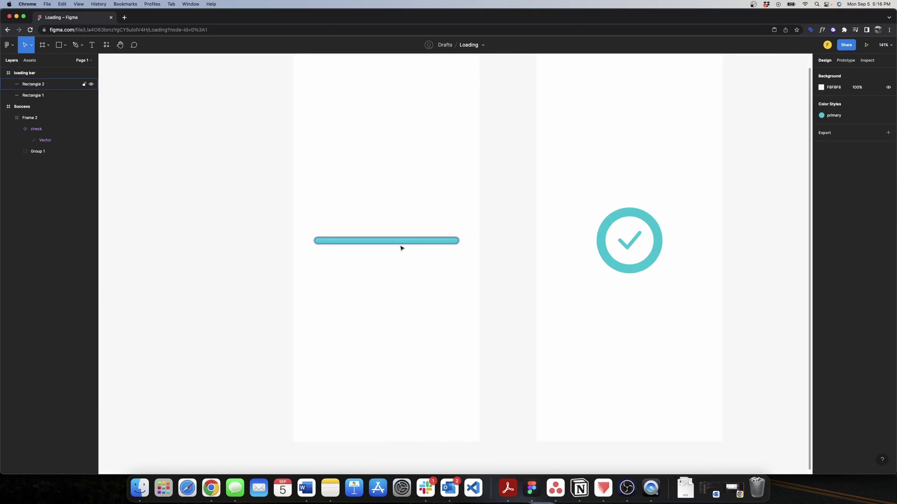
scroll(401, 246, up, 5)
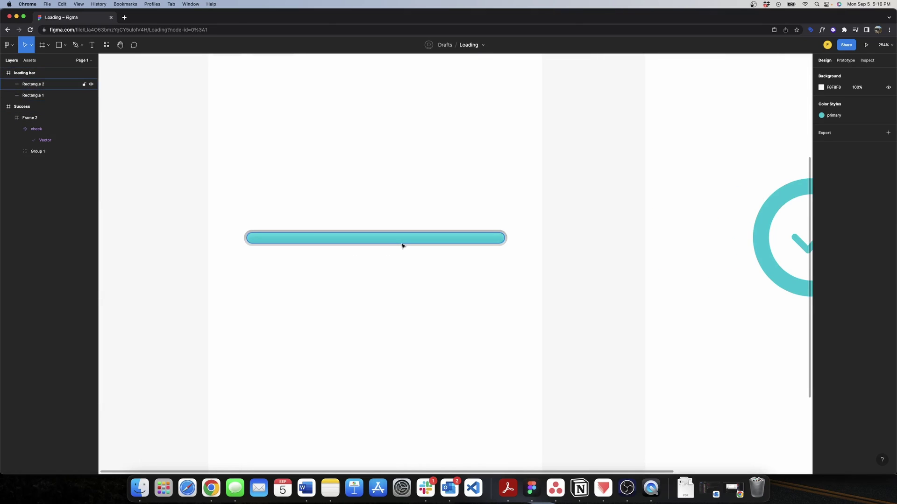
scroll(402, 246, down, 5)
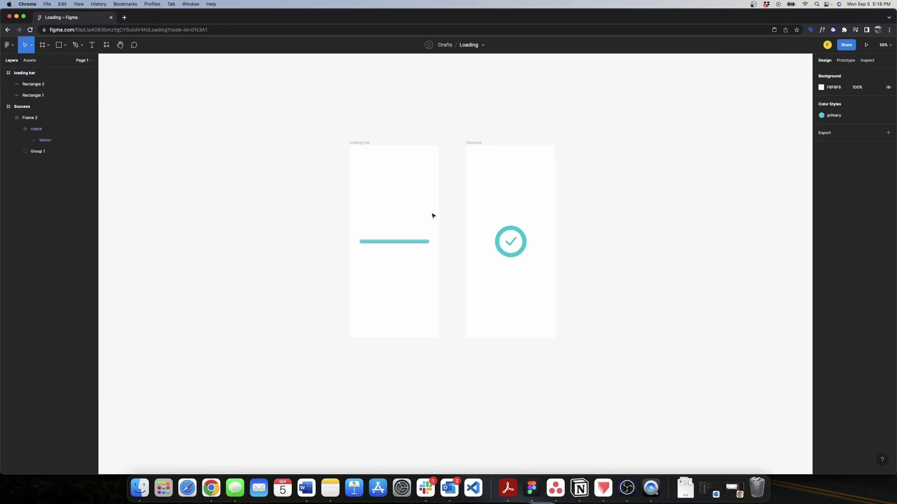
click(352, 144)
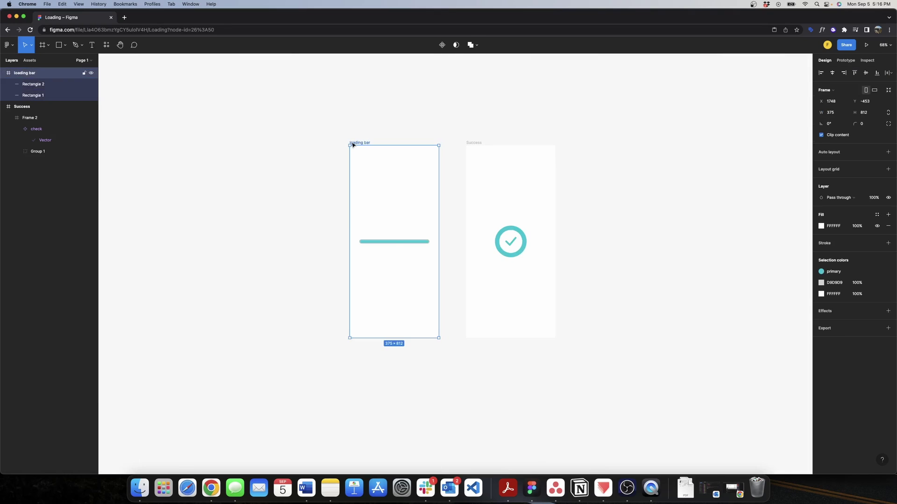
key(super+d)
drag(580, 144, 159, 145)
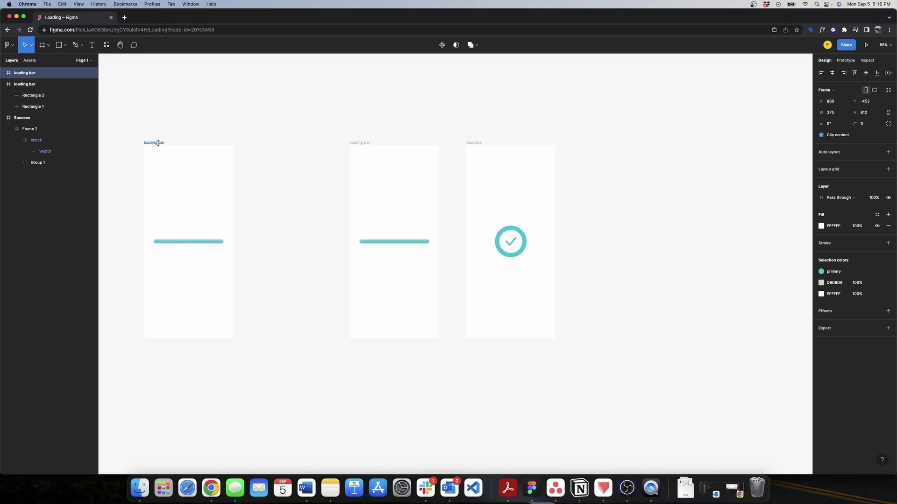
Step: Duplicate the original loading bar frame again and place the copy in the gap between the two loading bar frames
click(355, 143)
key(super+d)
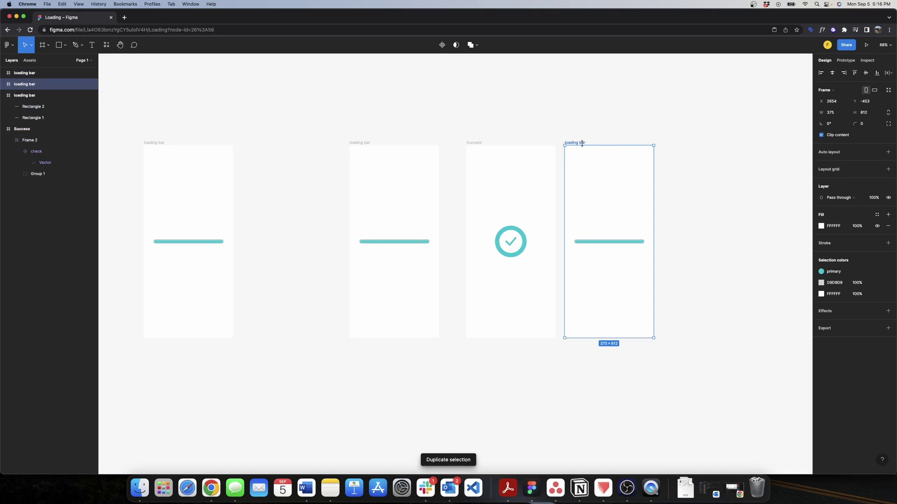
drag(581, 142, 263, 144)
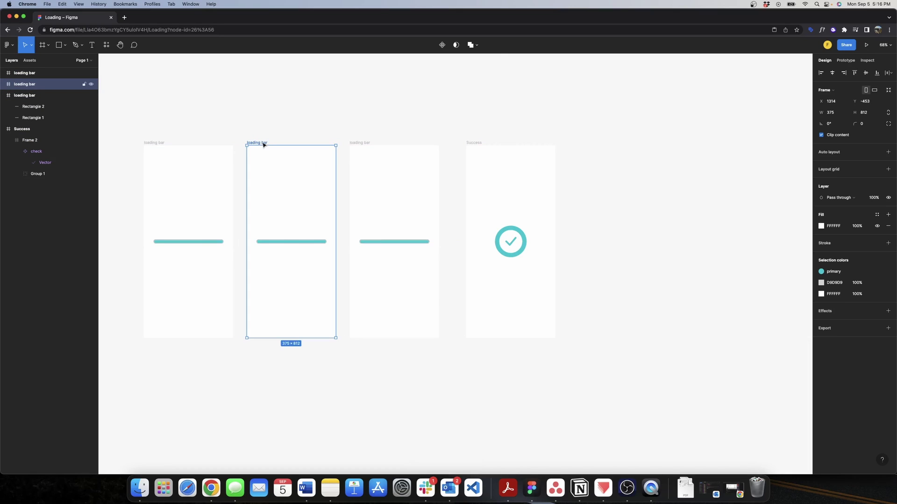
click(275, 133)
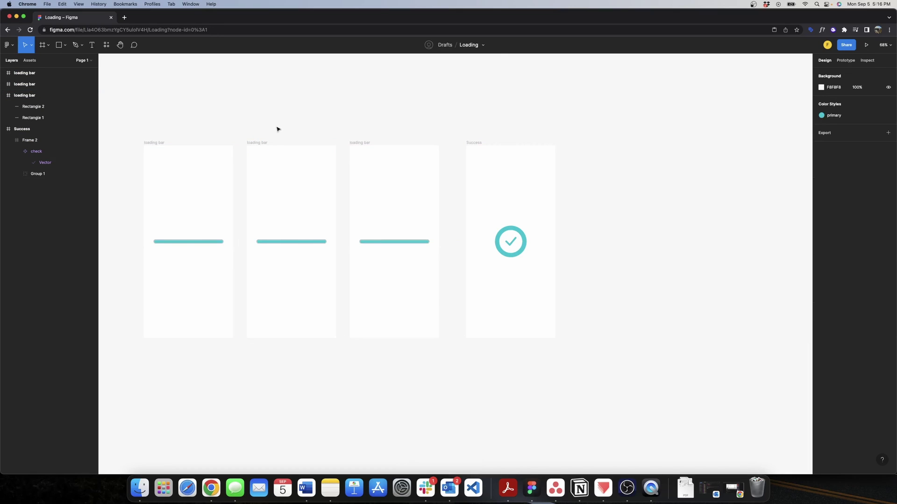
Step: Shrink the teal bar in the leftmost loading bar frame from its right end to a width of 1
scroll(292, 271, left, 5)
scroll(292, 271, up, 5)
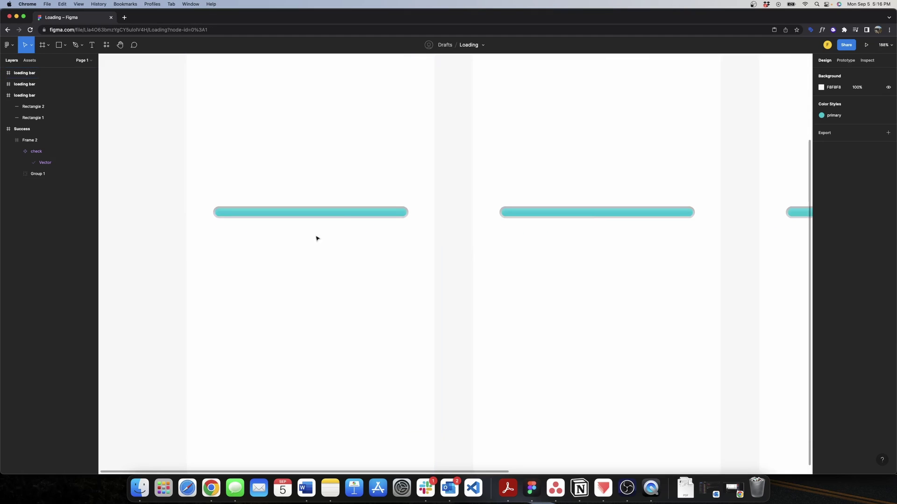
click(340, 215)
scroll(340, 215, up, 3)
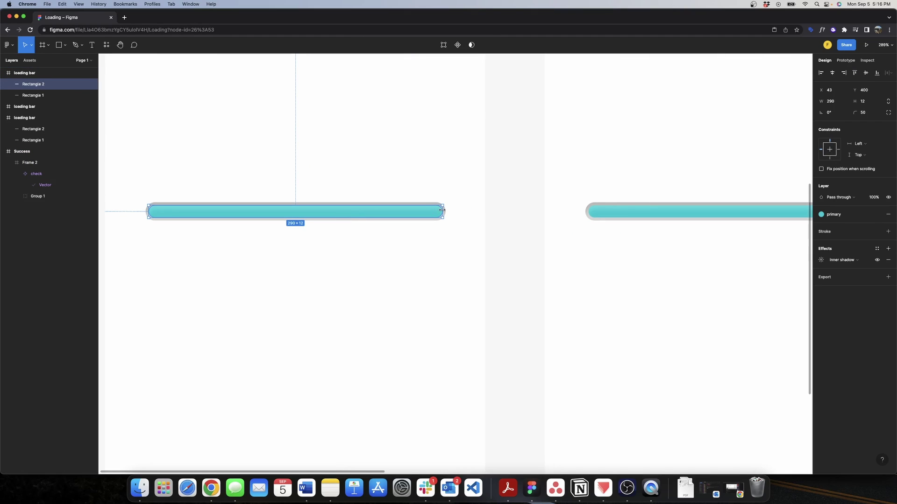
drag(441, 211, 149, 211)
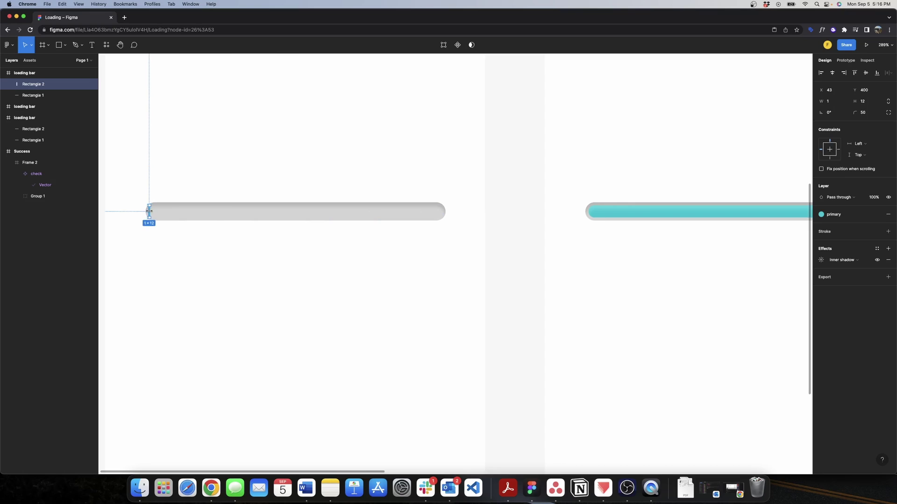
click(500, 178)
Step: Shrink the teal bar in the middle loading bar frame from its right end to slightly less than half its length
scroll(501, 179, right, 2)
scroll(502, 187, left, 5)
key(super+z)
click(503, 215)
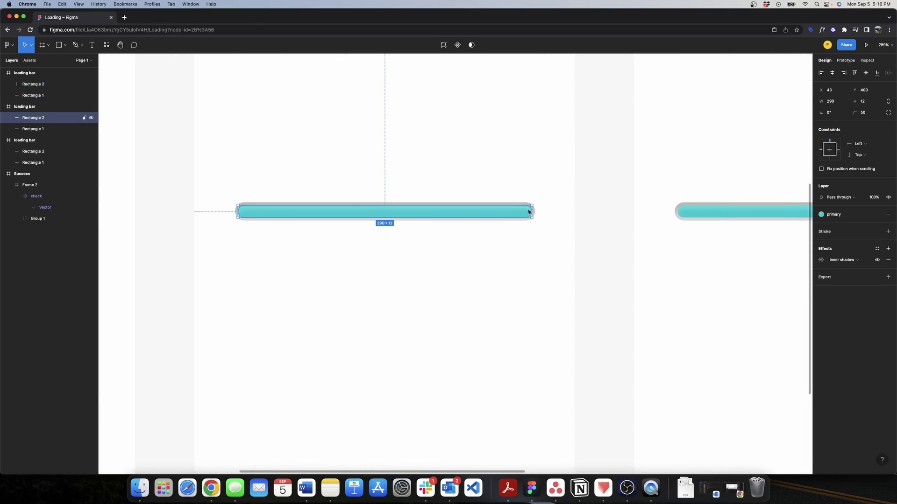
drag(530, 210, 372, 211)
click(530, 190)
key(shift+1)
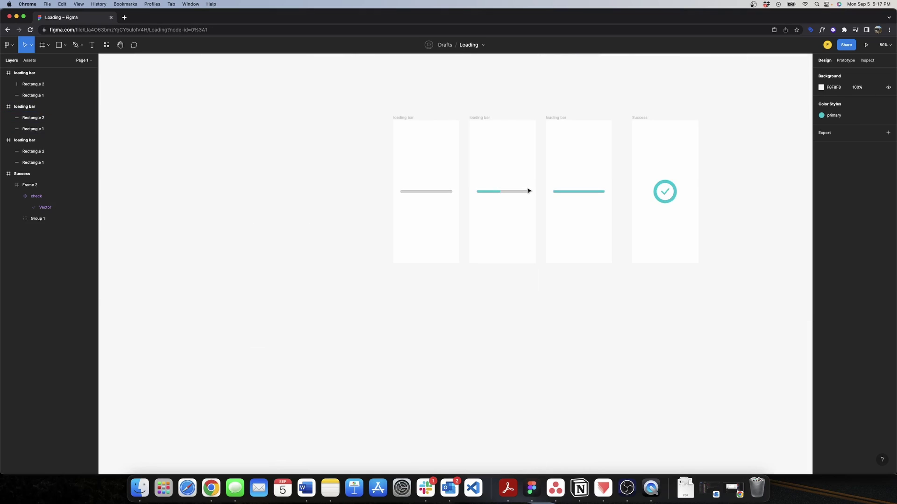
Step: Connect the leftmost loading bar frame to the middle one with an After delay trigger of 100 ms
scroll(603, 248, up, 3)
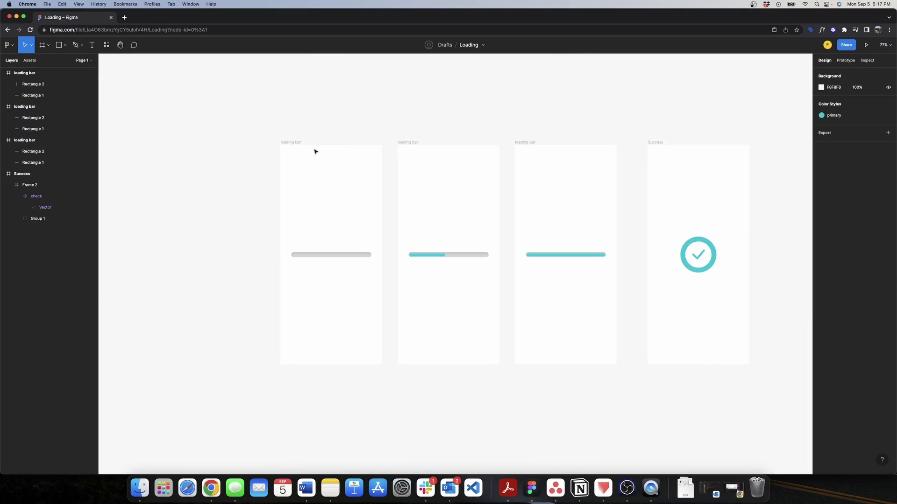
click(291, 143)
click(845, 60)
mouse_move(387, 255)
drag(381, 255, 404, 255)
click(762, 132)
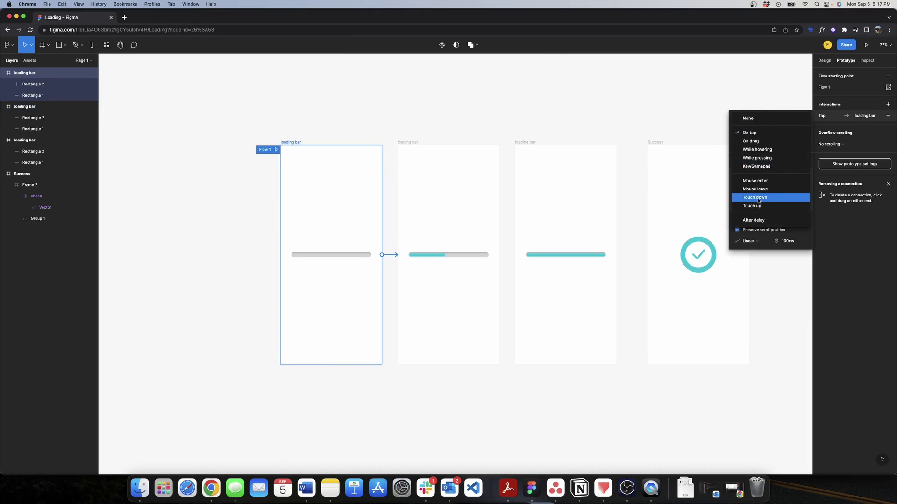
click(762, 220)
click(784, 132)
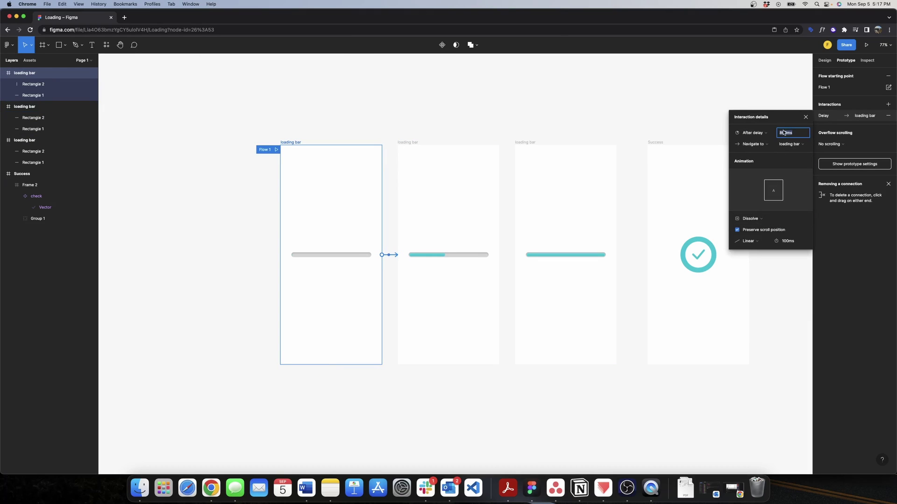
text(10)
key(Return)
Step: Set the first connection's animation to Smart animate with the Slow curve and a duration of 1600 ms
click(752, 219)
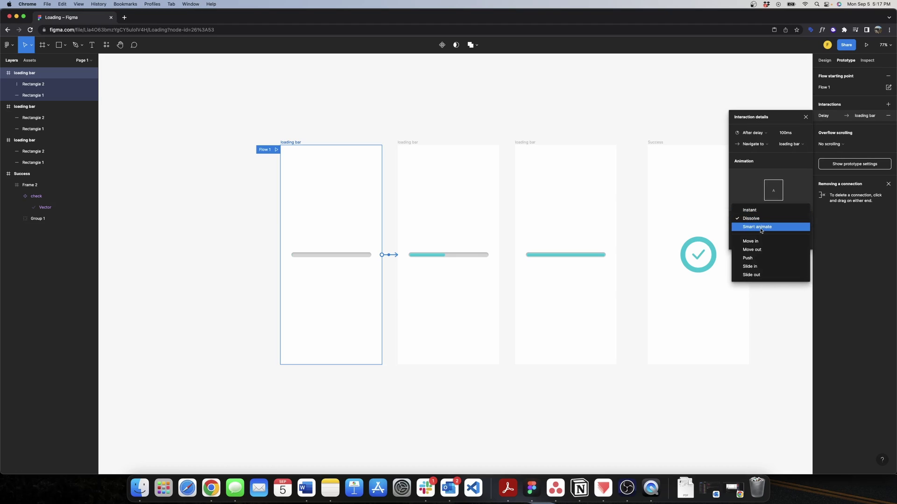
click(760, 228)
click(761, 230)
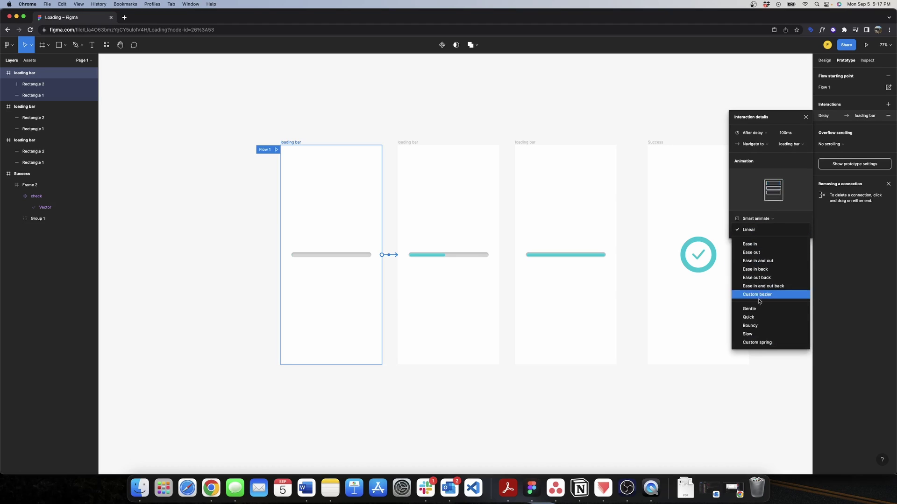
click(759, 335)
click(785, 230)
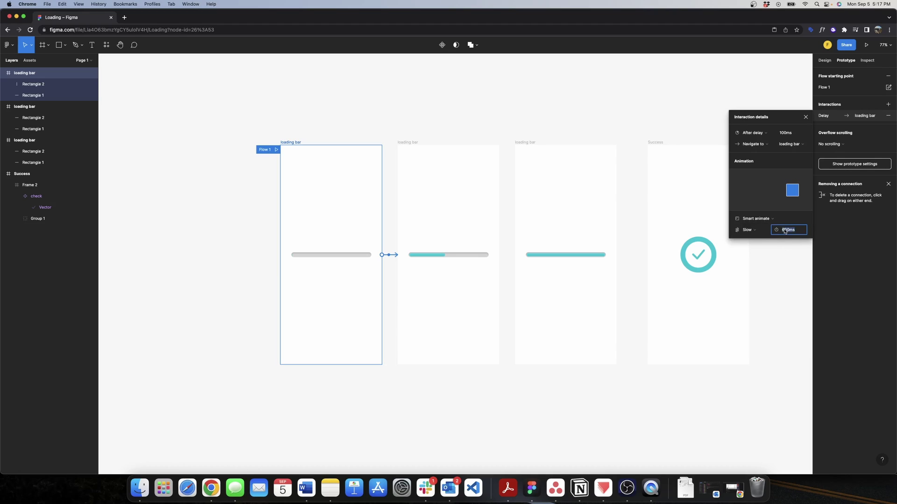
text(1)
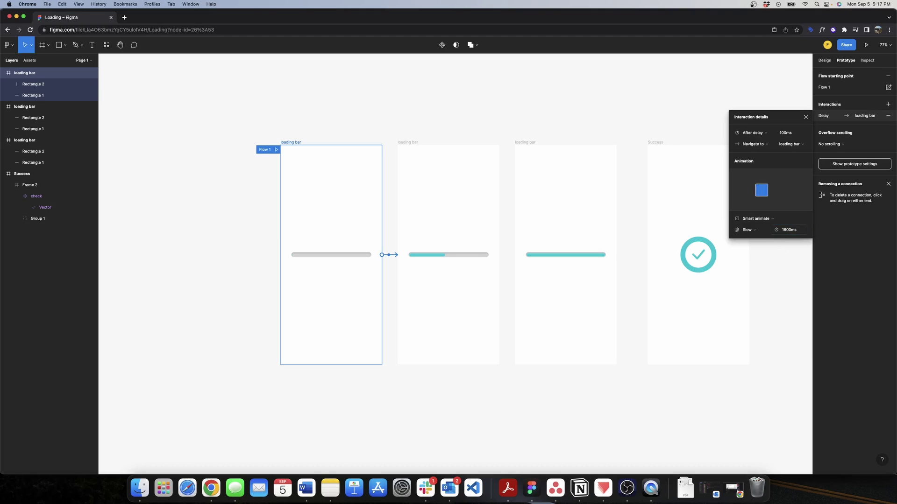
click(621, 105)
Step: Connect the middle loading bar frame to the third one with an After delay trigger of 200 ms
click(408, 142)
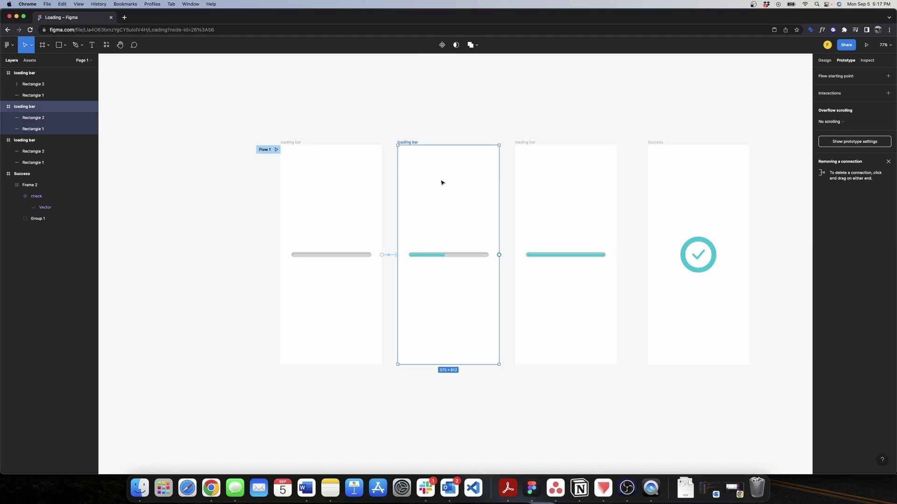
drag(498, 255, 527, 248)
click(753, 125)
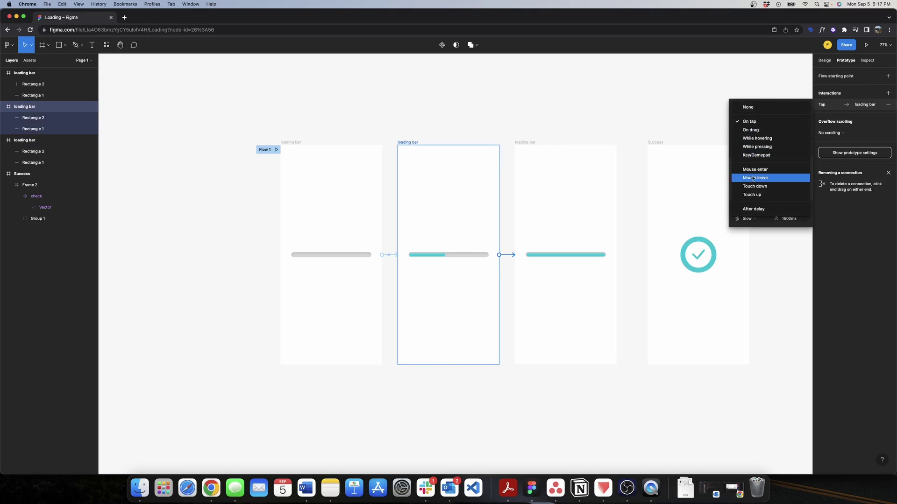
click(753, 209)
click(784, 122)
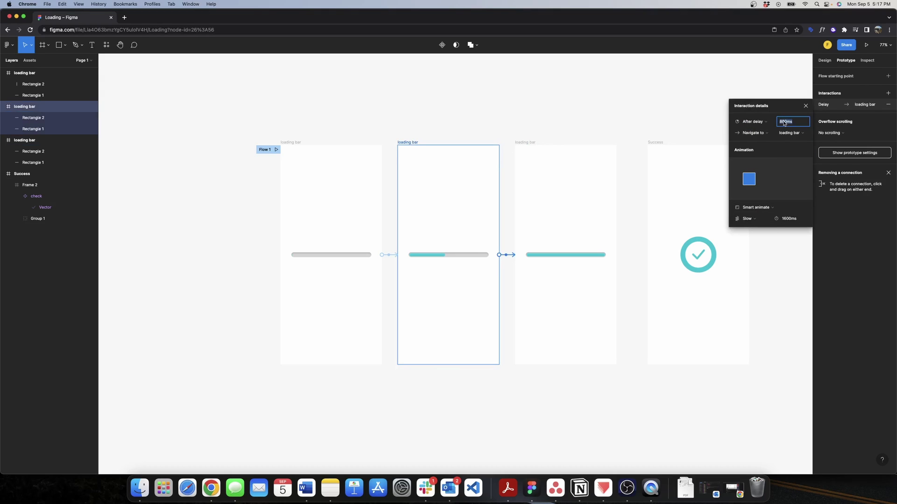
text(200)
key(Return)
Step: Set the animation duration from the middle to the third loading bar frame to 2000 ms
click(786, 219)
text(2000)
key(Return)
click(521, 128)
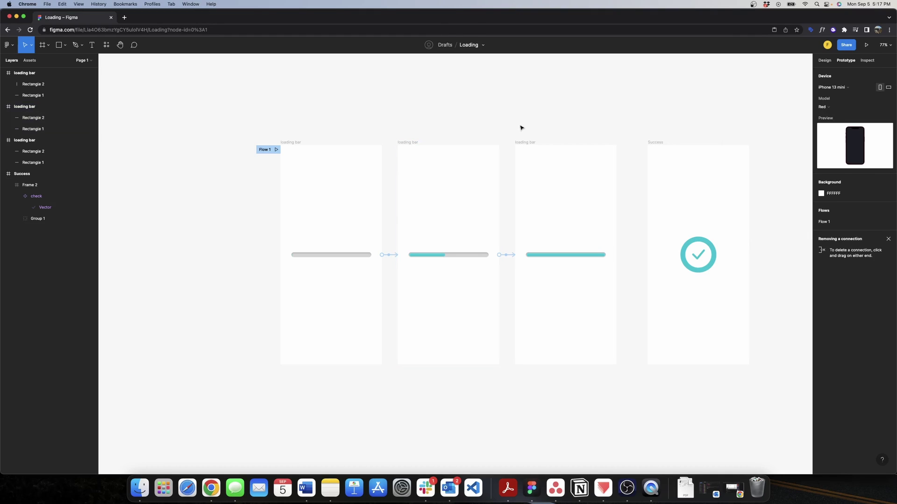
Step: Connect the third loading bar frame to the Success frame with an After delay trigger of 100 ms
click(525, 142)
drag(617, 255, 654, 258)
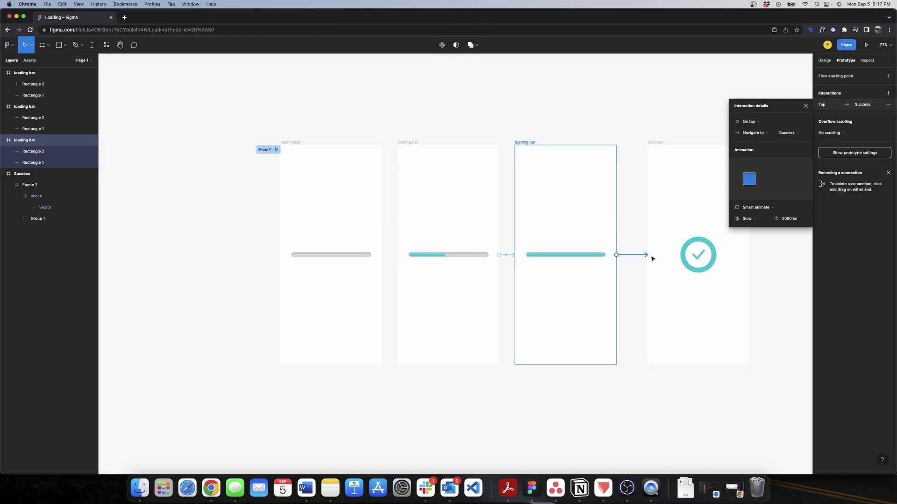
click(753, 123)
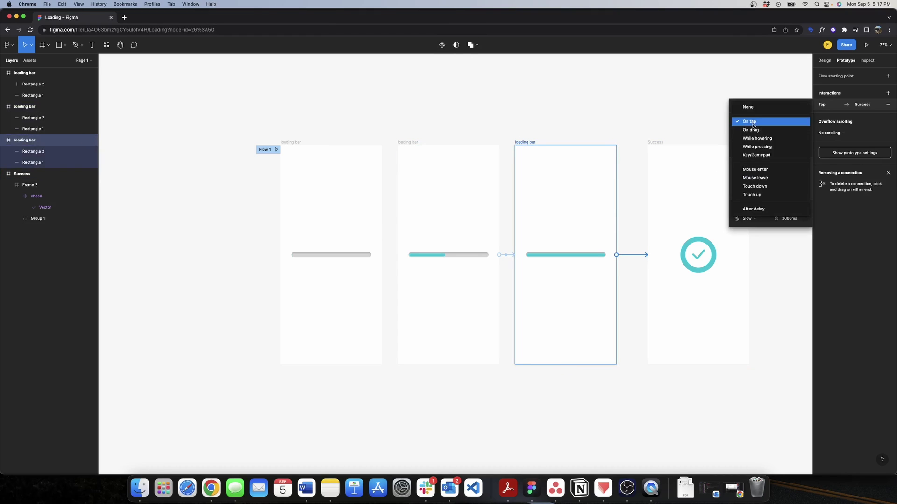
click(758, 209)
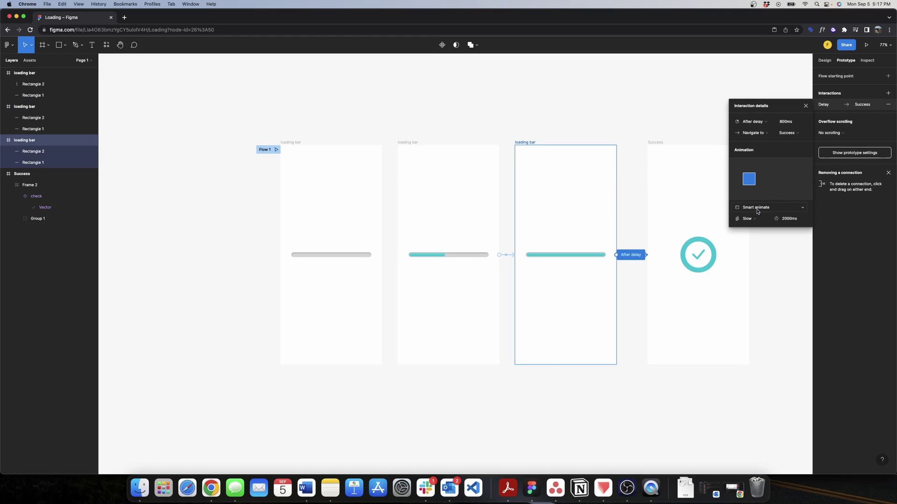
click(784, 123)
text(100)
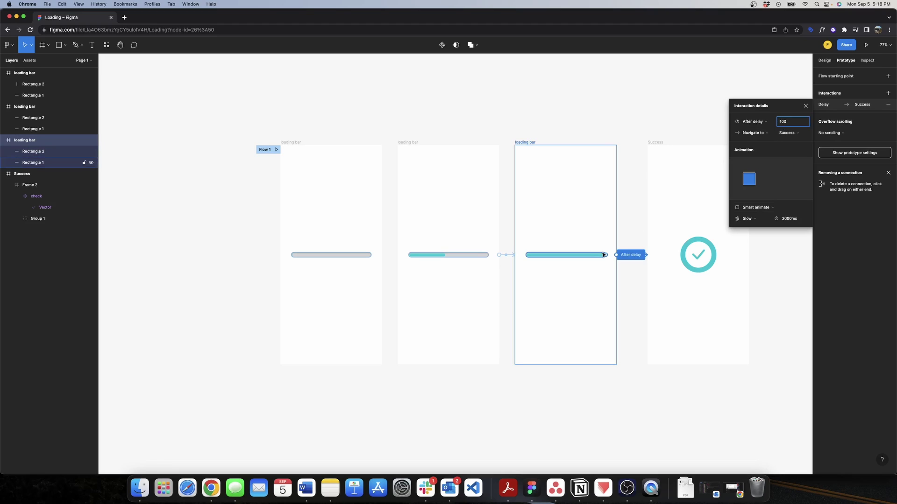
click(811, 207)
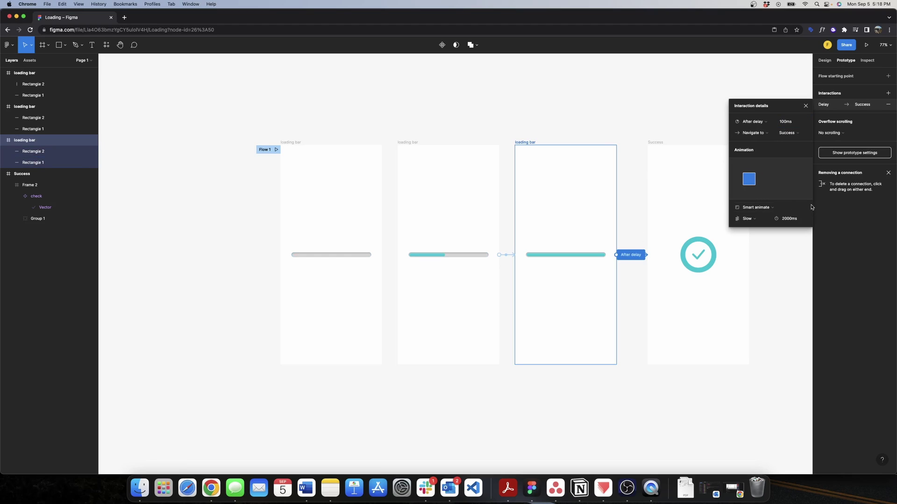
Step: Change the animation into the Success frame to Dissolve with a duration of 200 ms
click(760, 208)
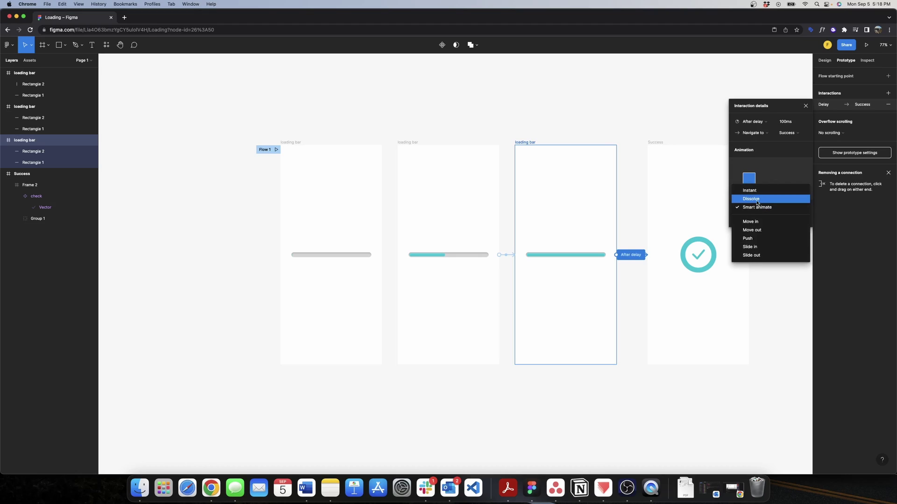
click(756, 199)
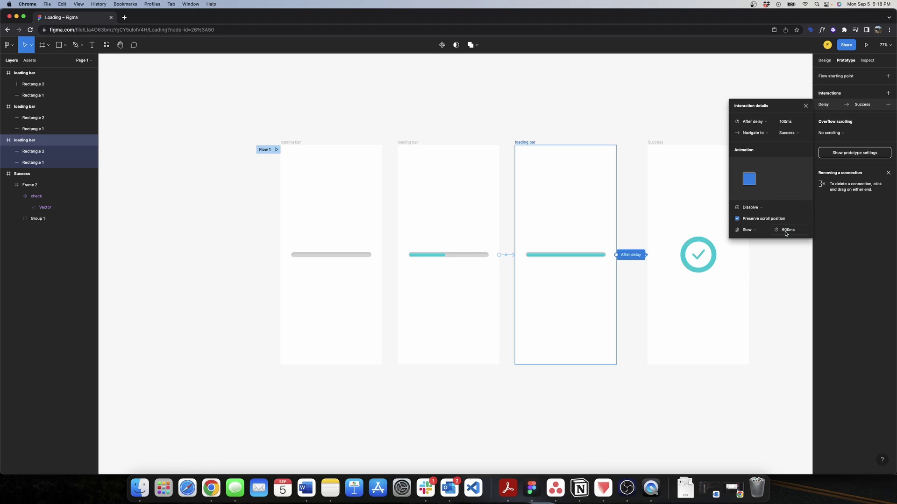
click(785, 233)
text(2)
click(505, 100)
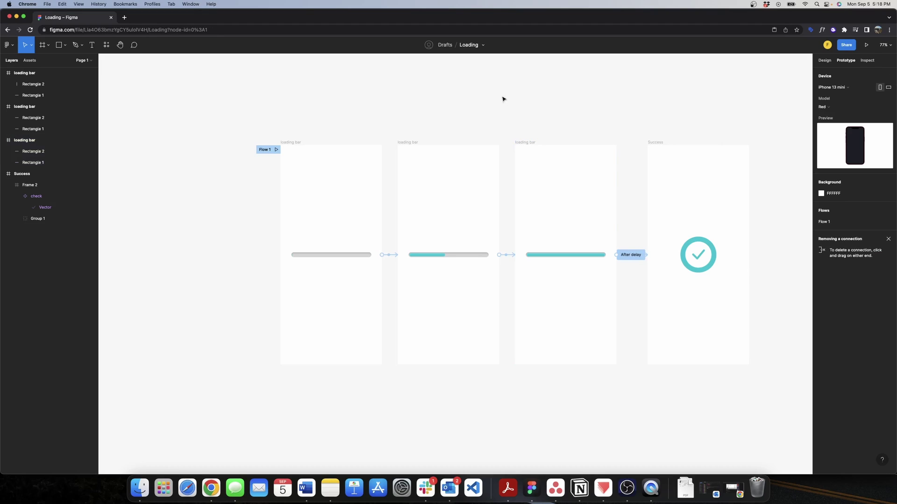
Step: Play the Flow 1 prototype through to the Success screen and return to the design file
click(276, 149)
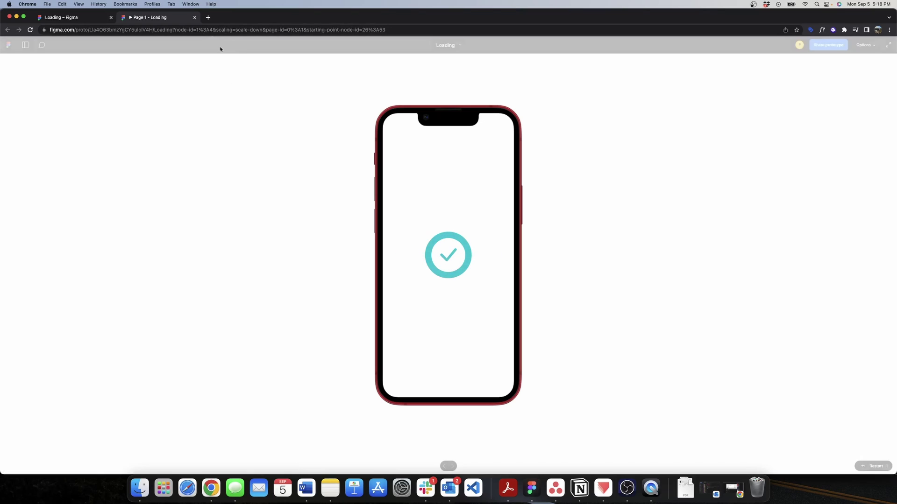
click(197, 17)
click(450, 94)
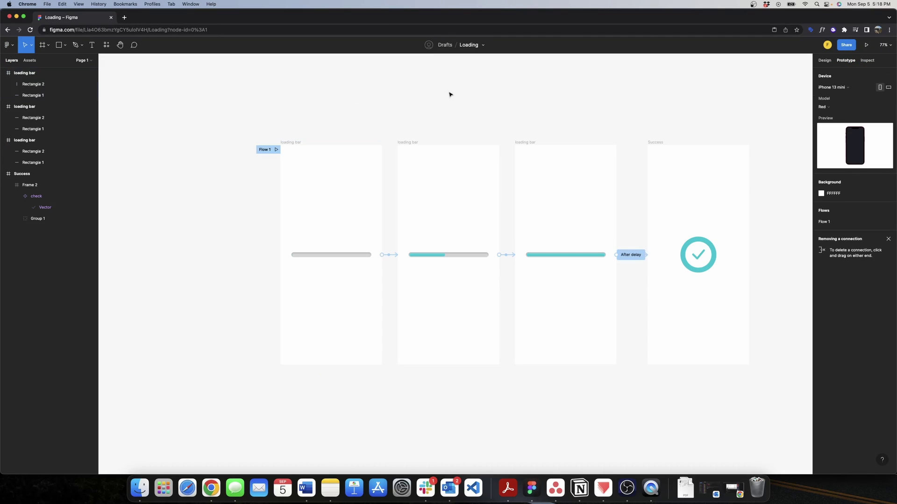
Step: Set the delay between the middle and third loading bar frames to 100 ms
click(407, 142)
click(511, 256)
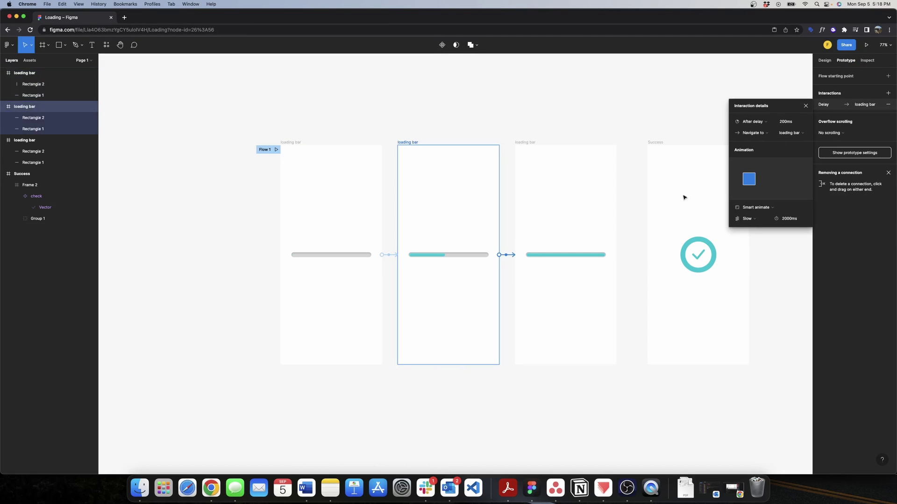
click(786, 123)
text(100)
click(652, 110)
Step: Set the delay between the third loading bar frame and the Success frame to 500 ms
click(524, 142)
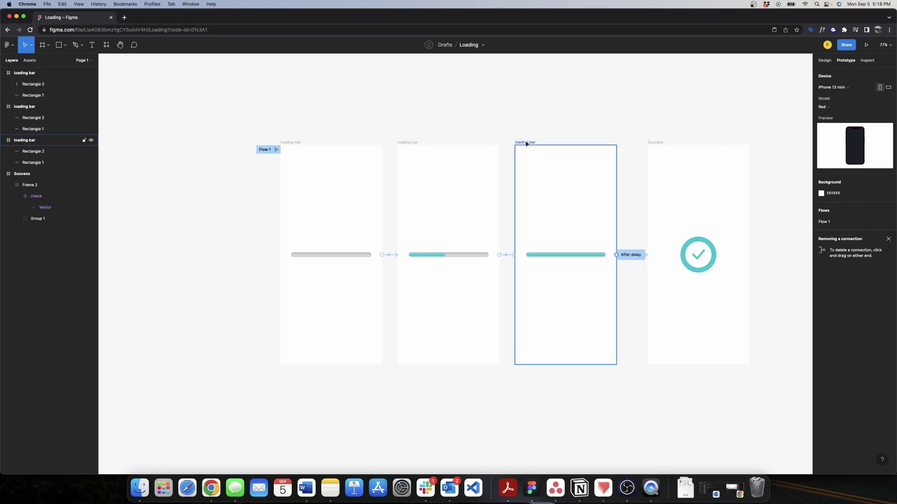
click(646, 256)
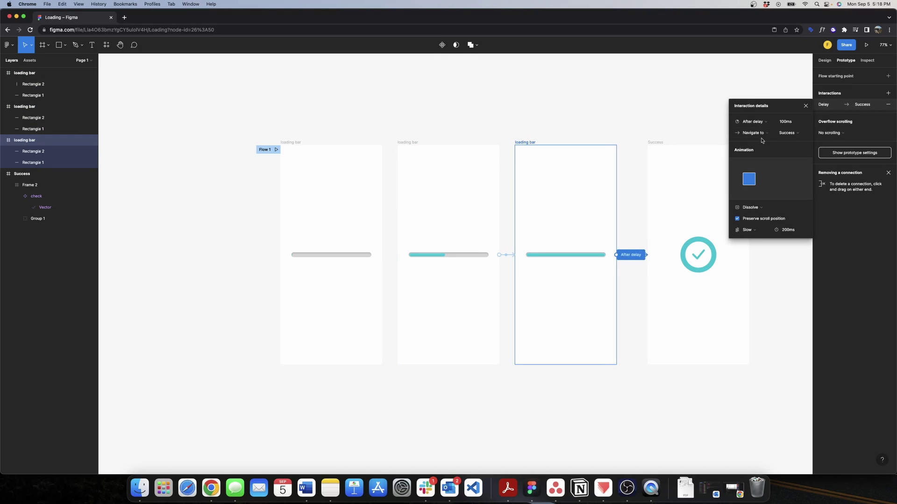
click(786, 122)
text(500)
click(656, 96)
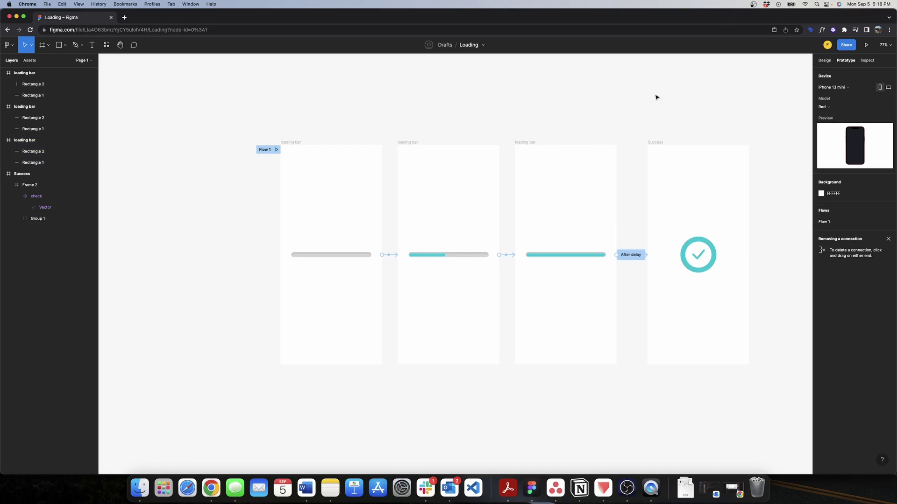
Step: Preview Flow 1 again with the revised delays and close the preview
click(276, 150)
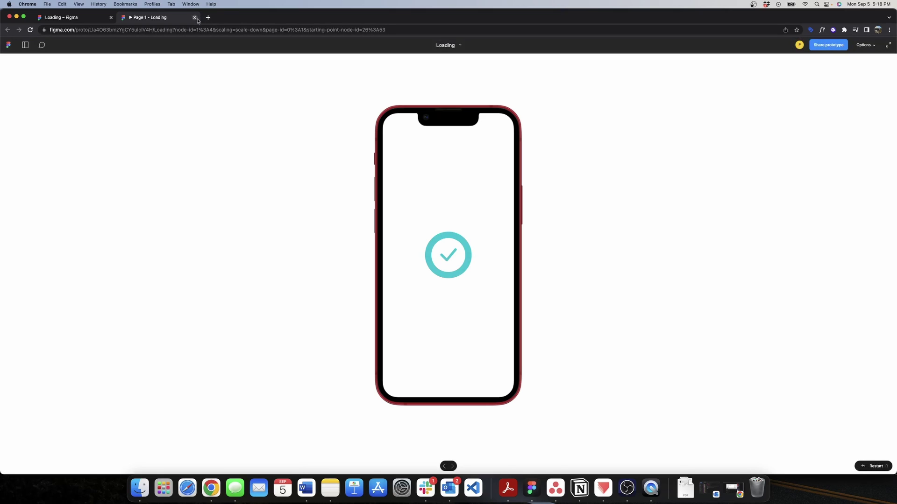
click(194, 17)
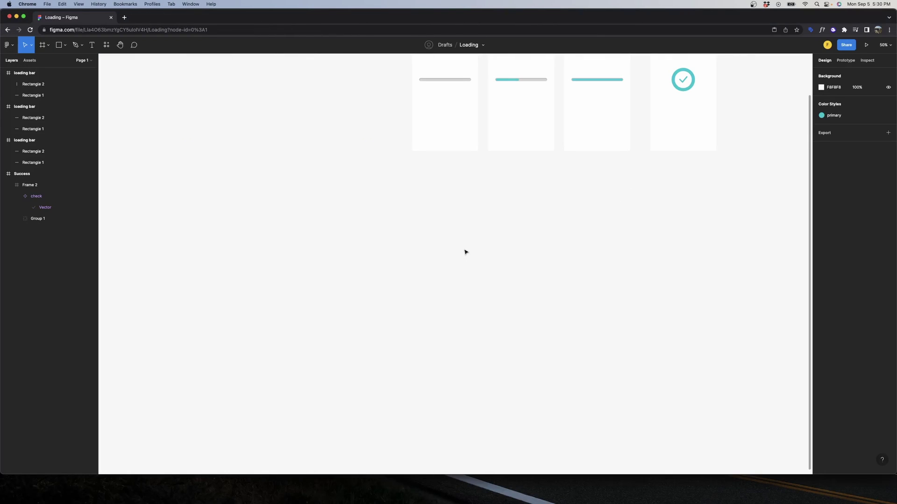
Step: Draw a circle in the empty area below the loading bar frames and set its size to 133 × 133
scroll(465, 252, up, 1)
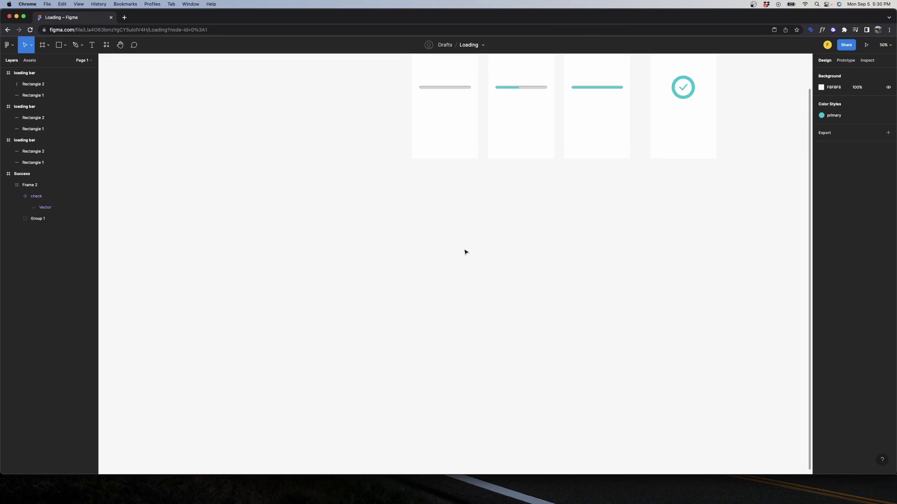
scroll(465, 252, up, 5)
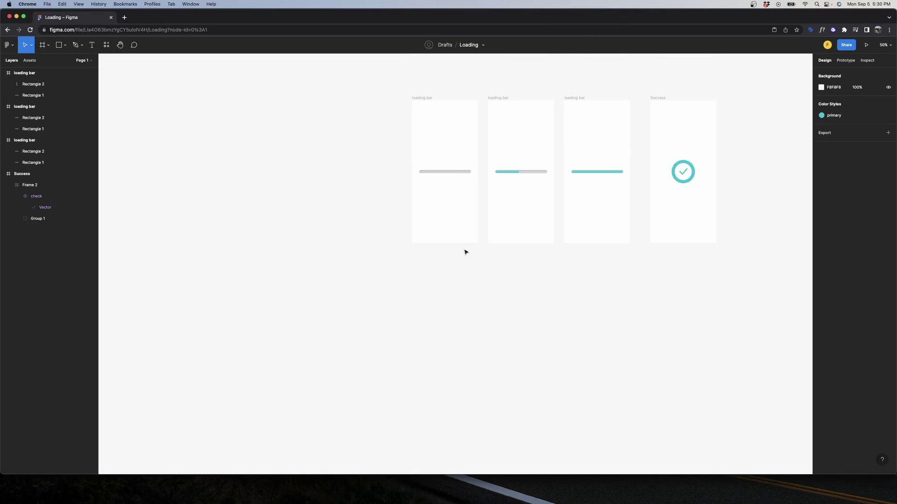
scroll(462, 332, down, 5)
scroll(485, 255, up, 3)
key(o)
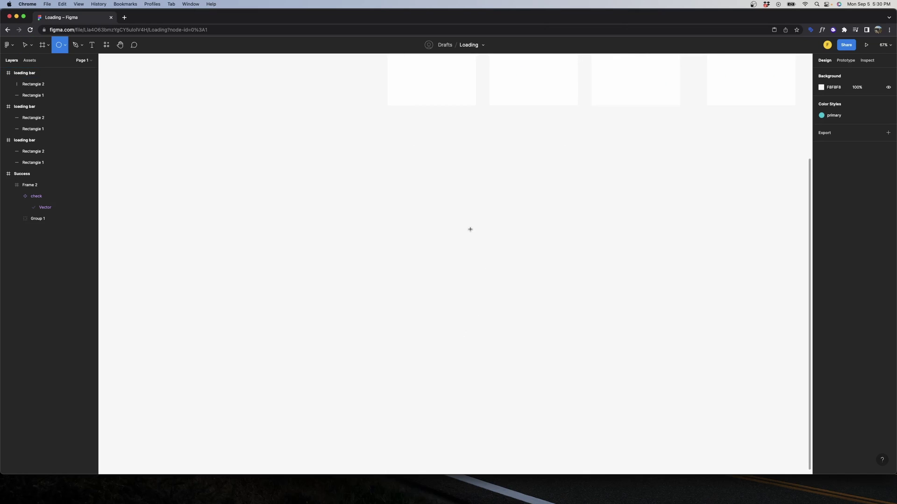
drag(411, 187, 456, 232)
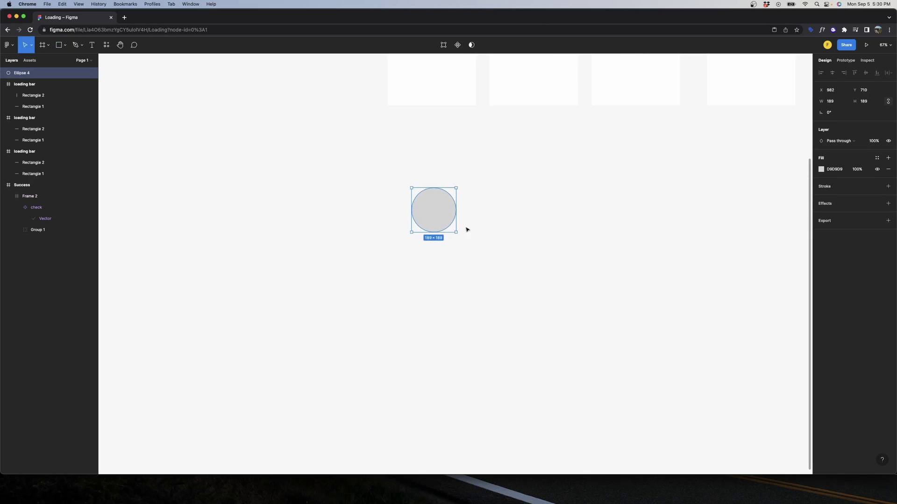
click(834, 102)
text(133)
key(Return)
Step: Cut a thin wedge out of the circle's right side by adjusting its arc sweep to about -98%
scroll(433, 204, up, 5)
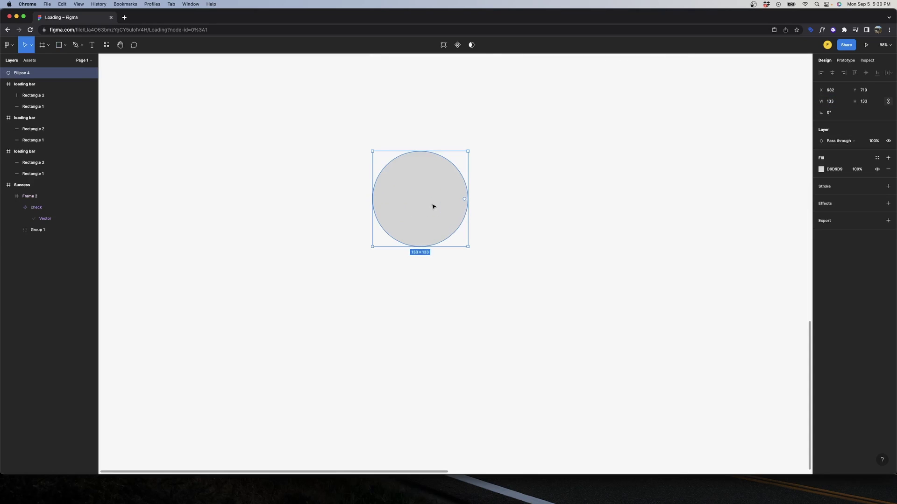
drag(464, 201, 449, 201)
scroll(463, 201, up, 5)
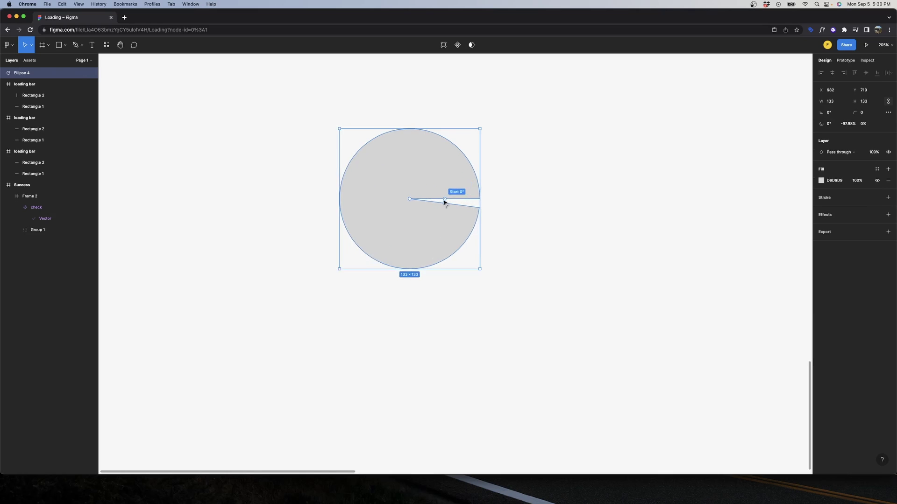
Step: Close the wedge to a full 100% sweep and hollow the circle into a ring with an inner ratio of about 73%
drag(396, 201, 486, 199)
click(546, 219)
click(485, 197)
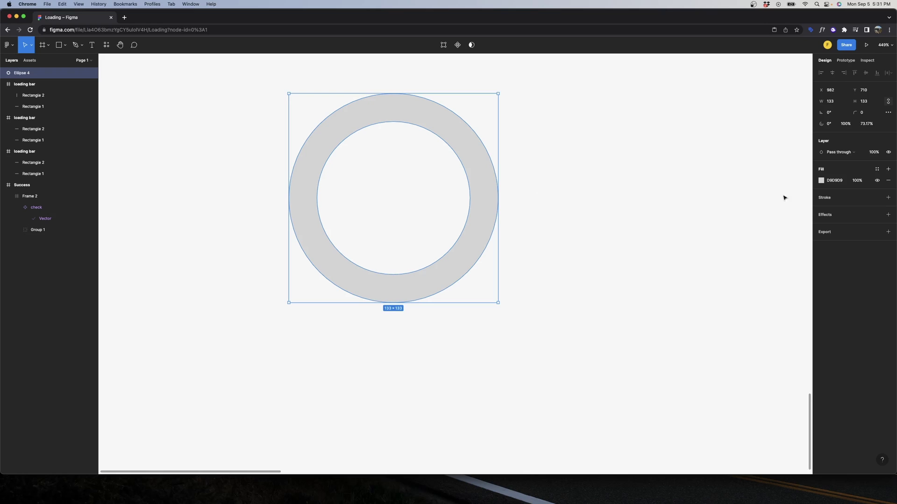
Step: Apply the primary color style to the ring, detach it, and change the fill type to an Angular gradient
click(876, 169)
click(827, 212)
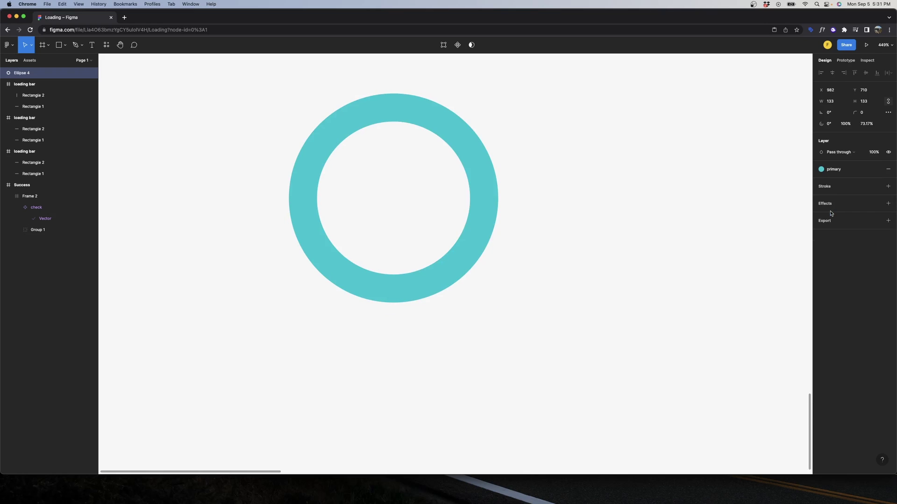
click(877, 170)
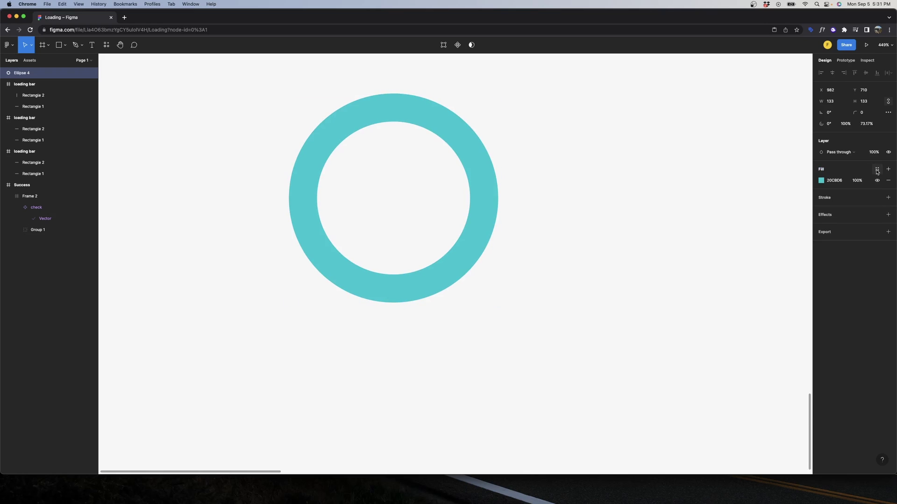
click(821, 180)
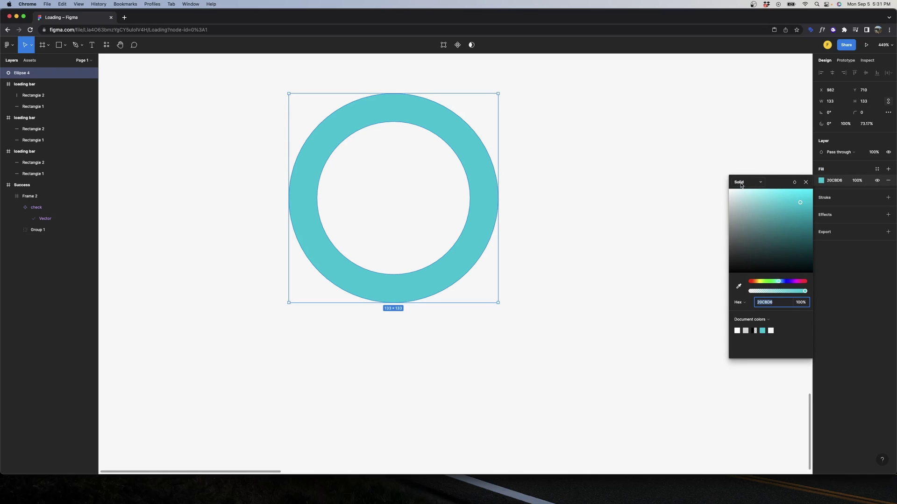
click(741, 183)
click(743, 205)
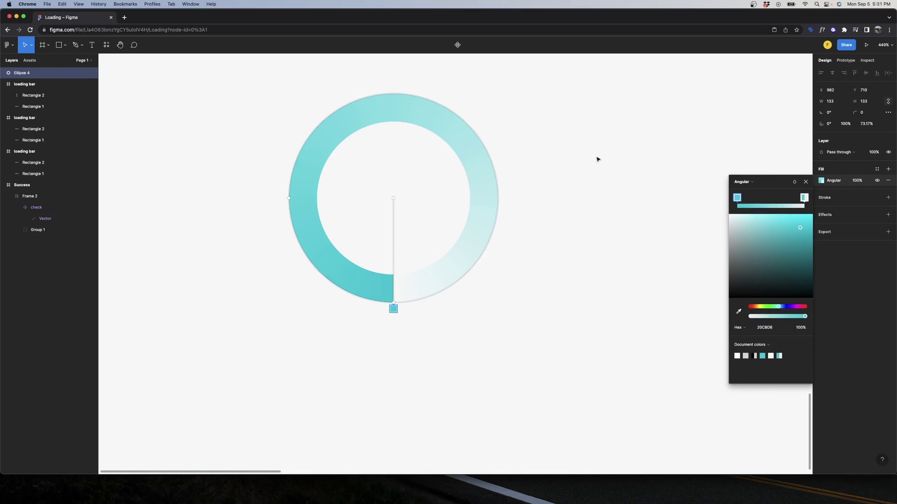
key(Escape)
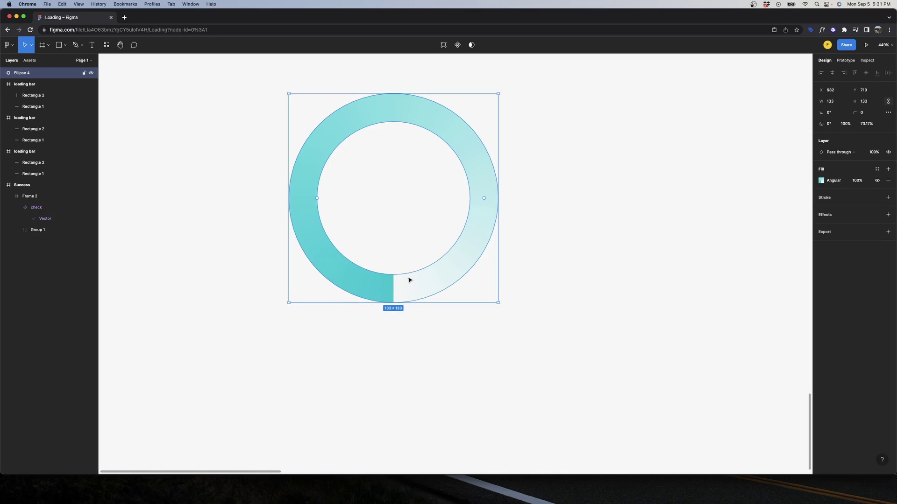
Step: Draw an 18 × 18 circle over the ring's gradient seam, matching the ring's thickness
key(o)
mouse_move(370, 322)
mouse_down()
mouse_move(403, 354)
mouse_move(401, 250)
mouse_up()
scroll(393, 342, up, 5)
scroll(402, 226, up, 5)
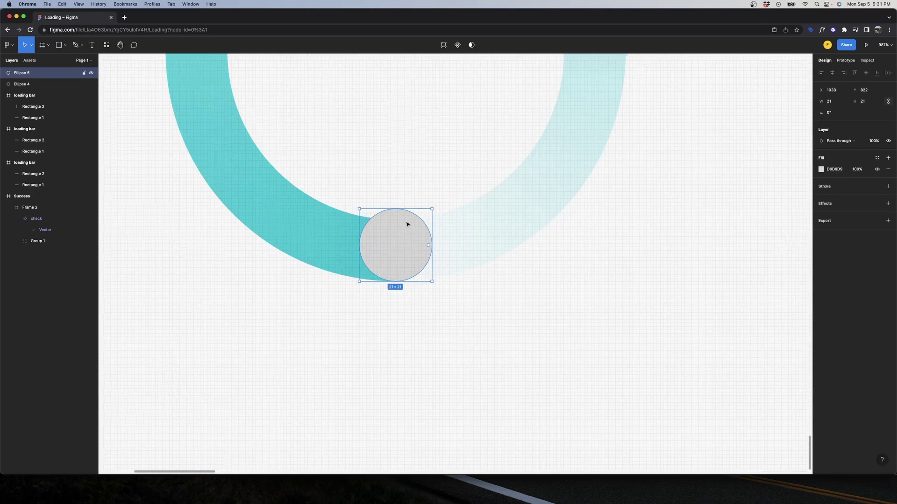
drag(444, 203, 423, 218)
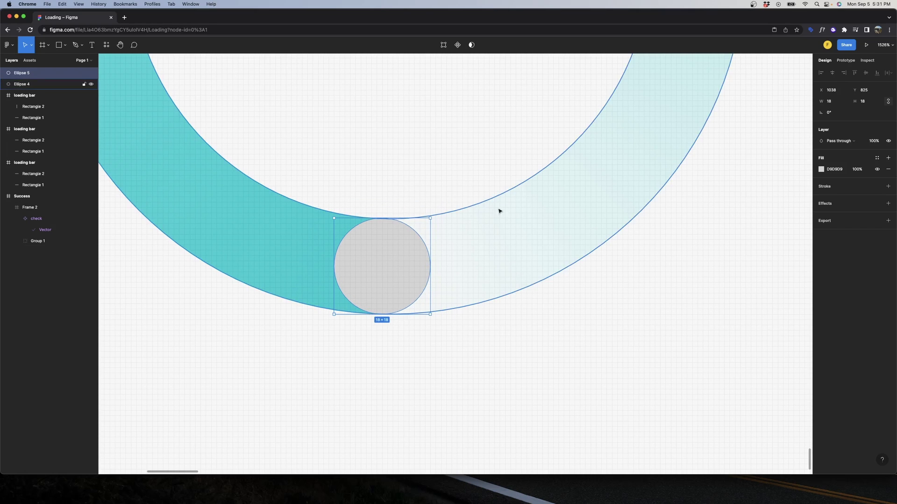
scroll(499, 210, down, 2)
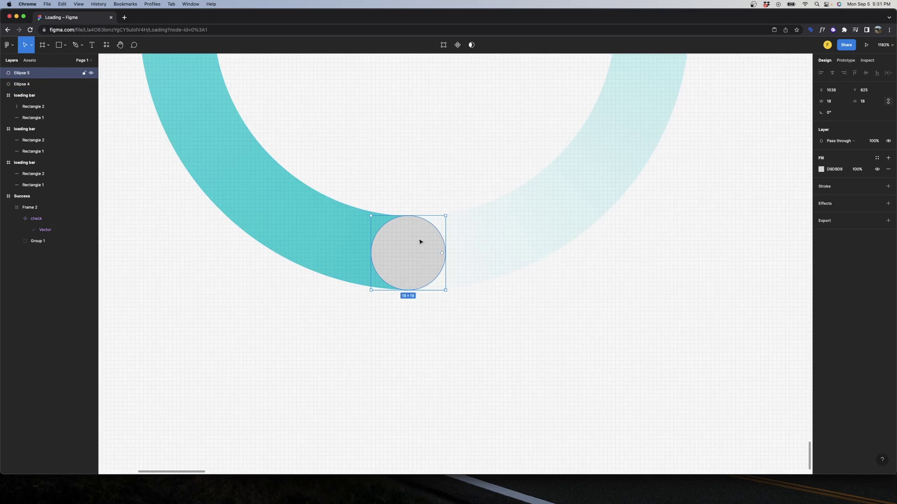
Step: Fill the small circle with the primary color style to form the ring's rounded end cap
click(877, 158)
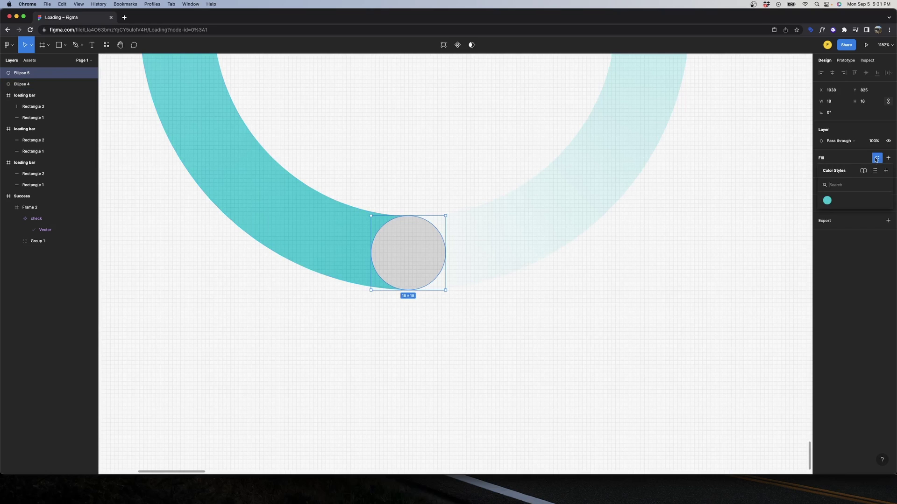
click(827, 200)
click(677, 245)
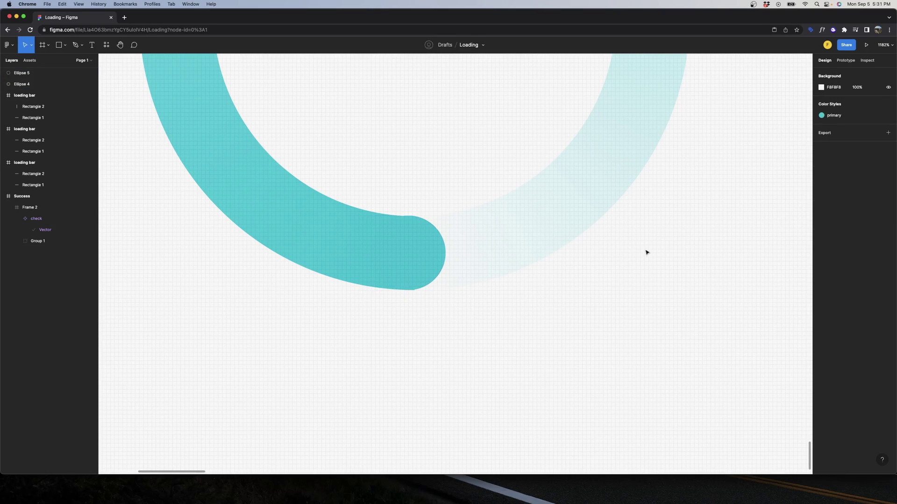
click(421, 276)
scroll(420, 274, down, 5)
click(590, 237)
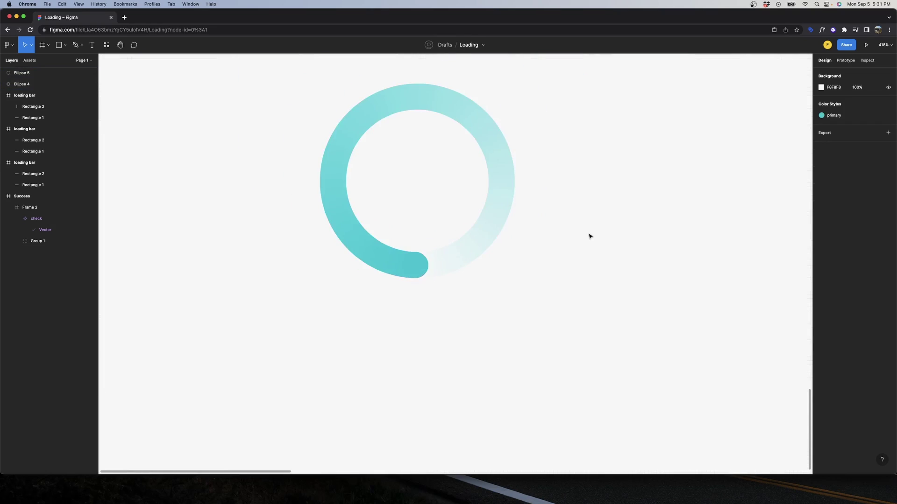
Step: Select the gradient ring together with its small end cap circle
scroll(495, 150, down, 2)
click(504, 164)
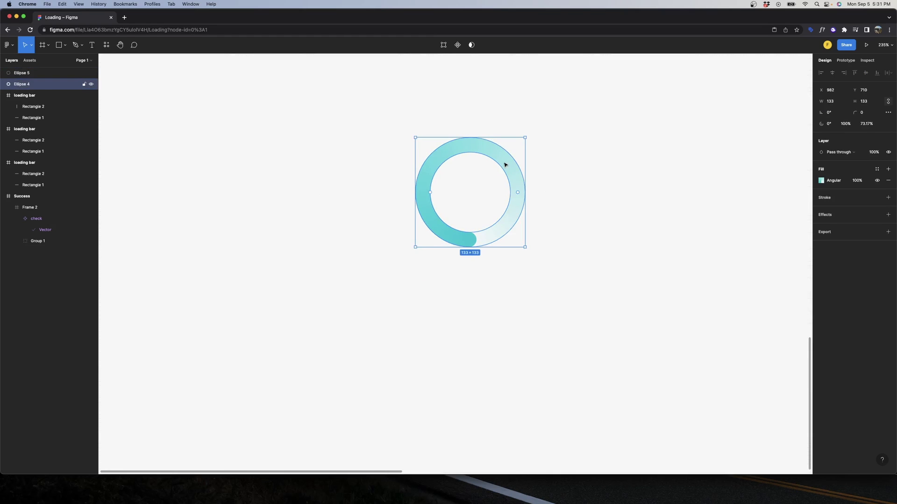
click(492, 128)
drag(387, 120, 600, 306)
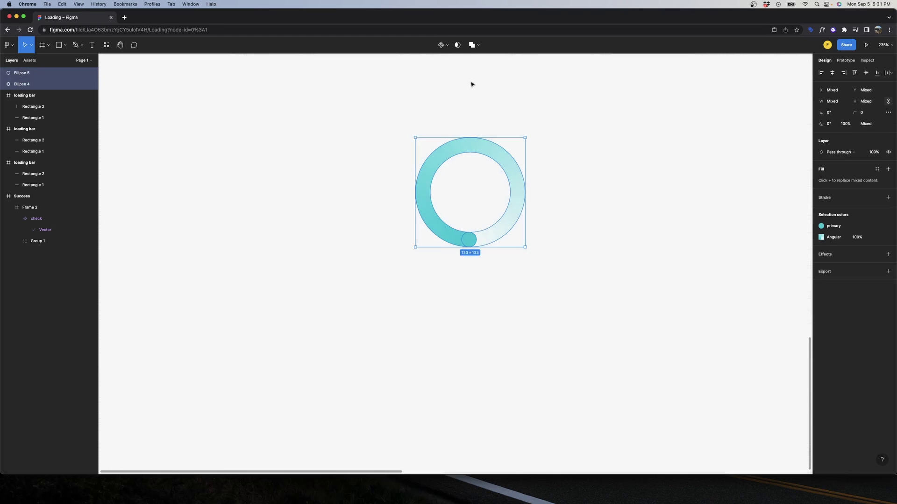
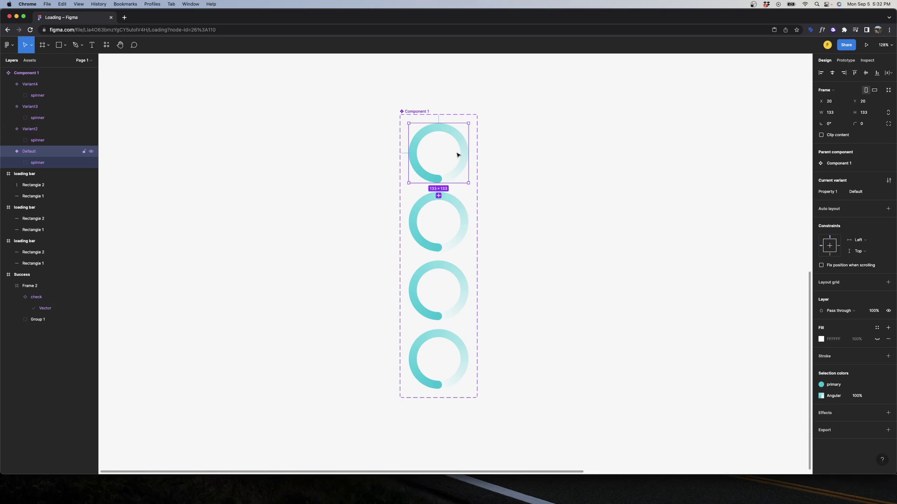
Step: Rotate the spinner group inside Variant2 to 90°
click(455, 198)
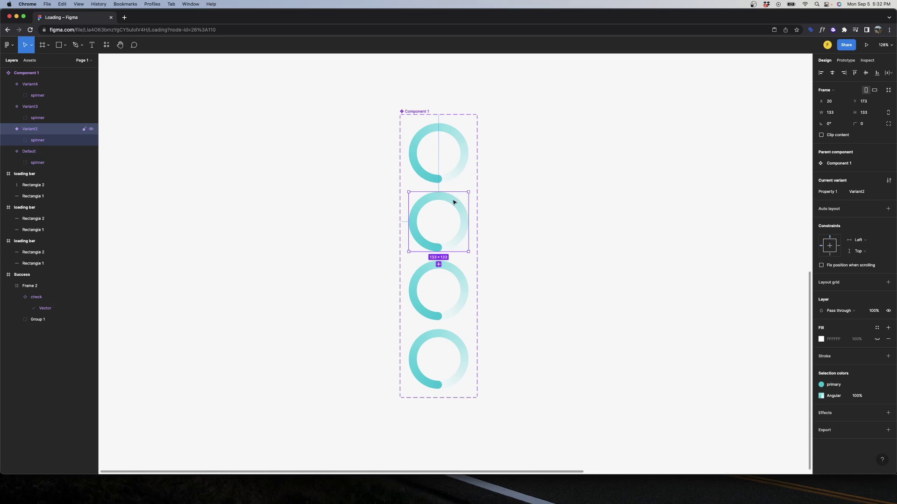
click(54, 142)
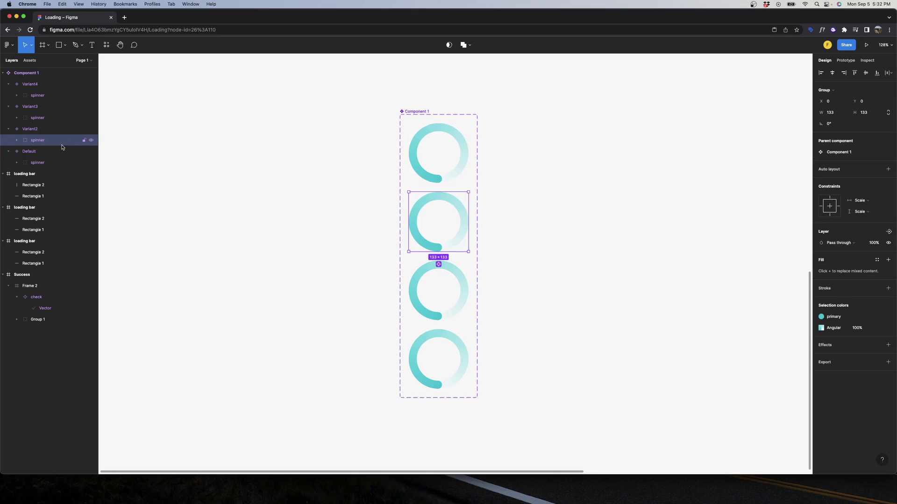
click(44, 131)
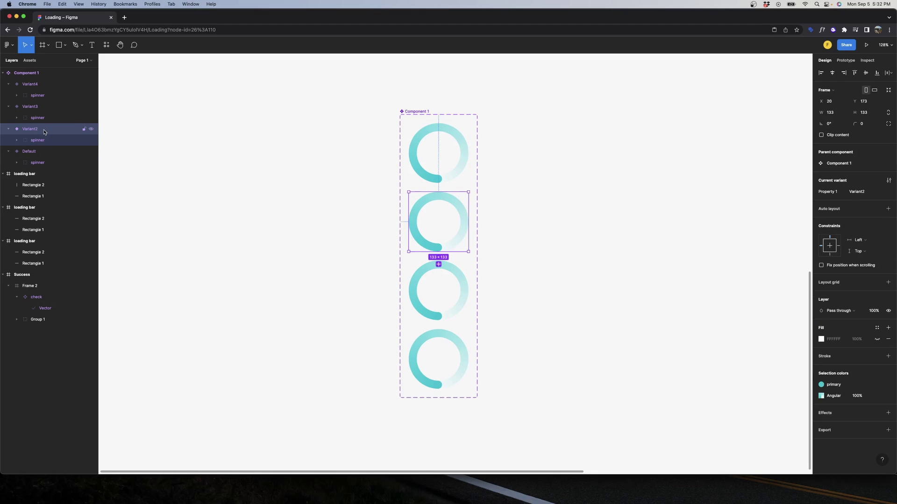
click(45, 142)
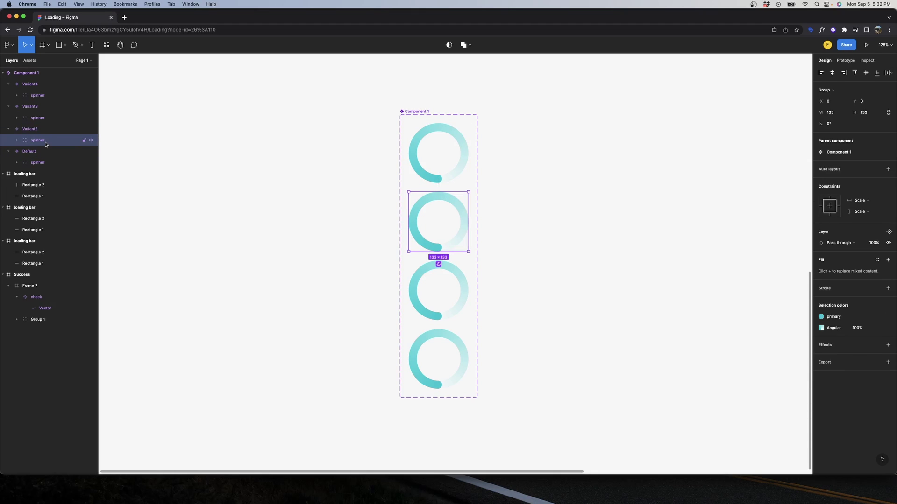
click(834, 125)
text(90)
key(Return)
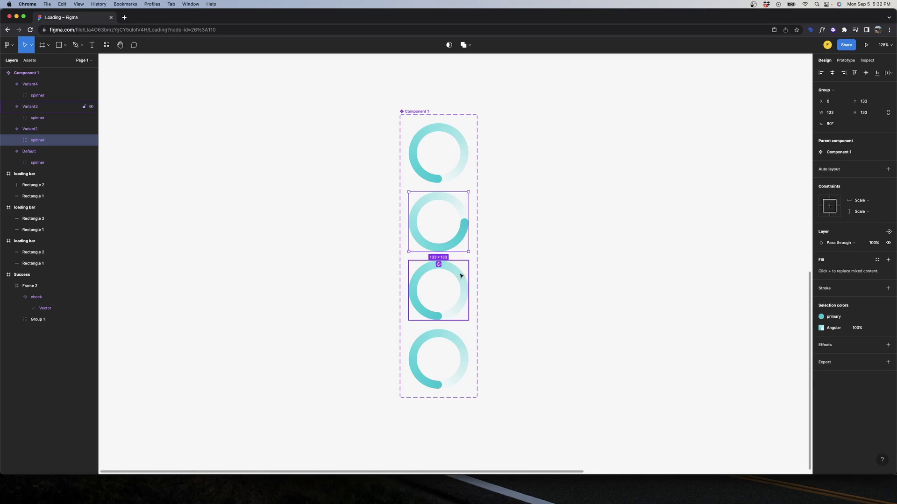
Step: Rotate the spinner group inside Variant3 to 180°, entered as 90*2
click(456, 276)
click(51, 117)
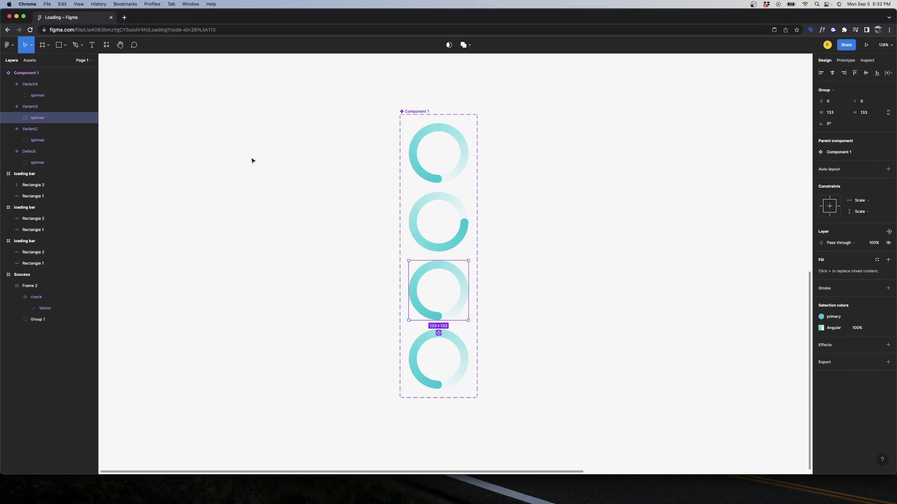
click(830, 124)
text(90*2)
key(Return)
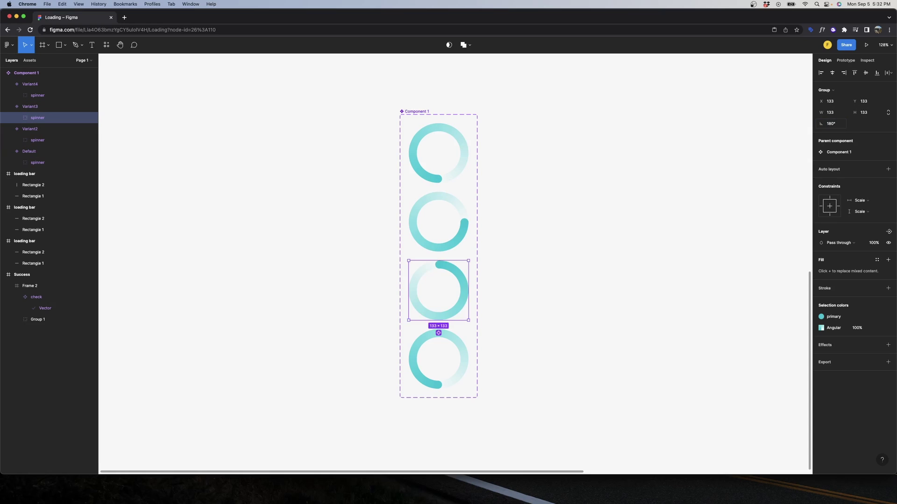
Step: Rotate the spinner group inside Variant4 by 90*3 degrees and deselect it
click(452, 340)
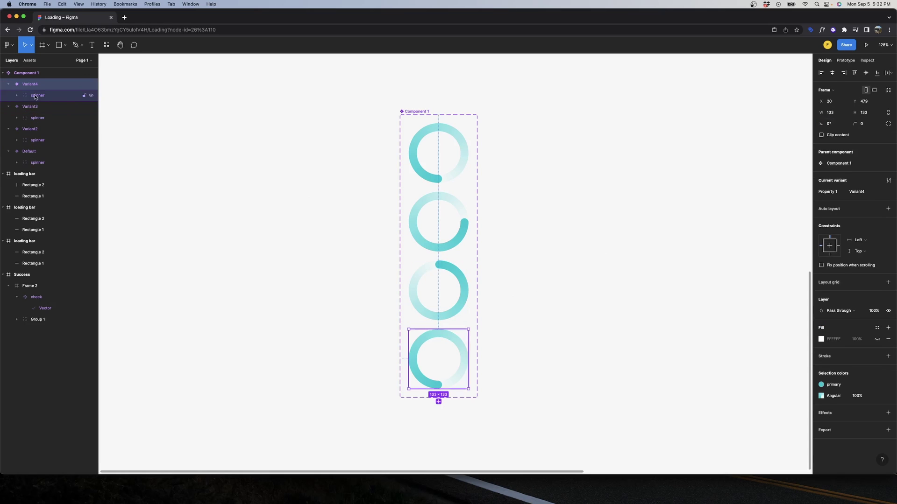
click(37, 95)
click(829, 124)
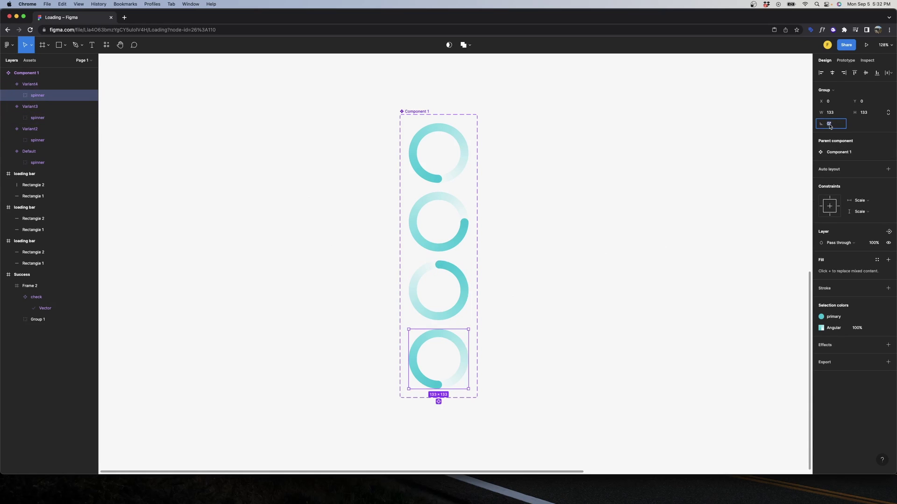
text(90*3)
key(Return)
click(696, 147)
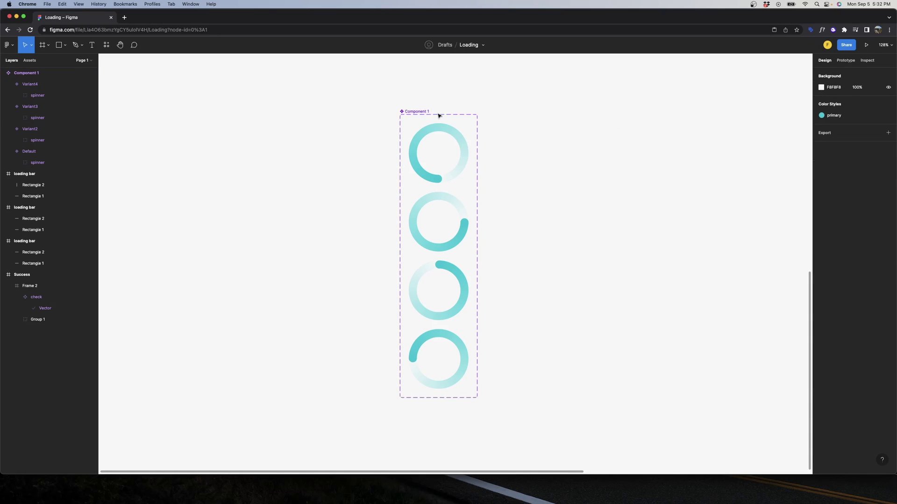
Step: Add a prototype connection from the Default spinner variant to Variant2
click(442, 128)
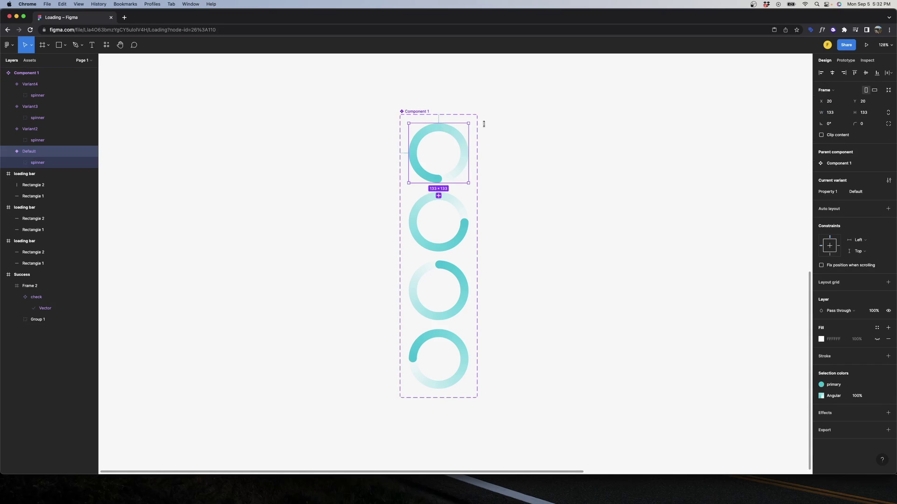
click(846, 60)
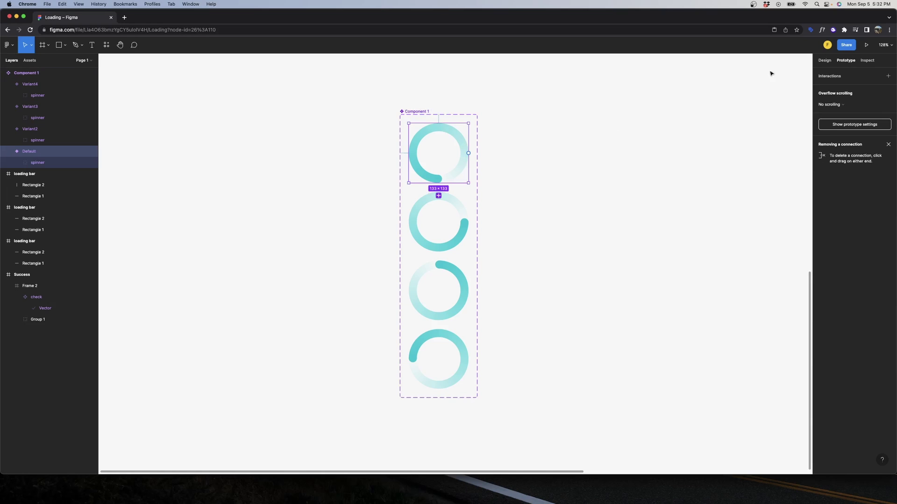
drag(469, 152, 466, 211)
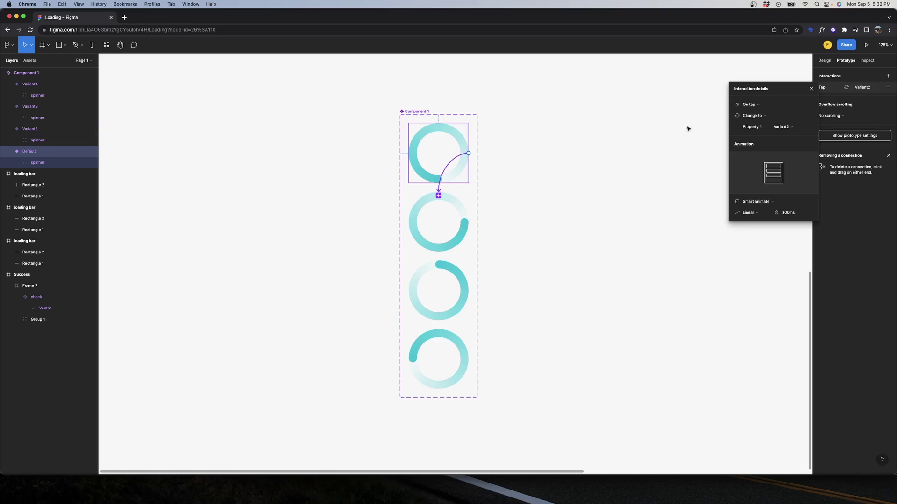
Step: Set the Default variant's interaction to trigger After delay at 1 ms, with Linear easing for its Smart animate transition
click(753, 105)
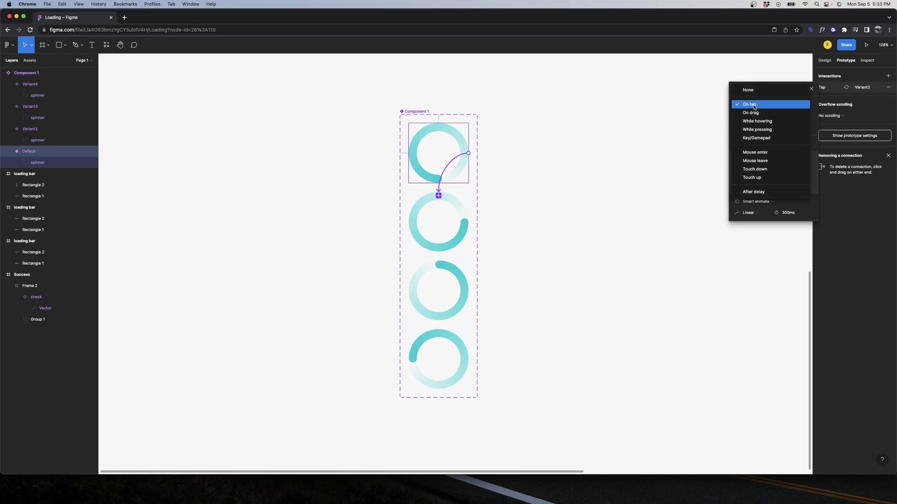
click(761, 192)
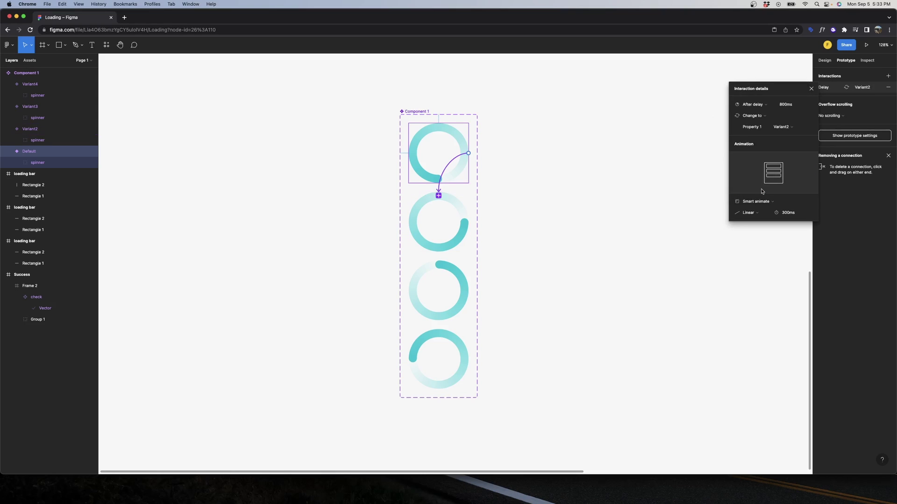
click(784, 109)
text(1)
key(Return)
click(749, 216)
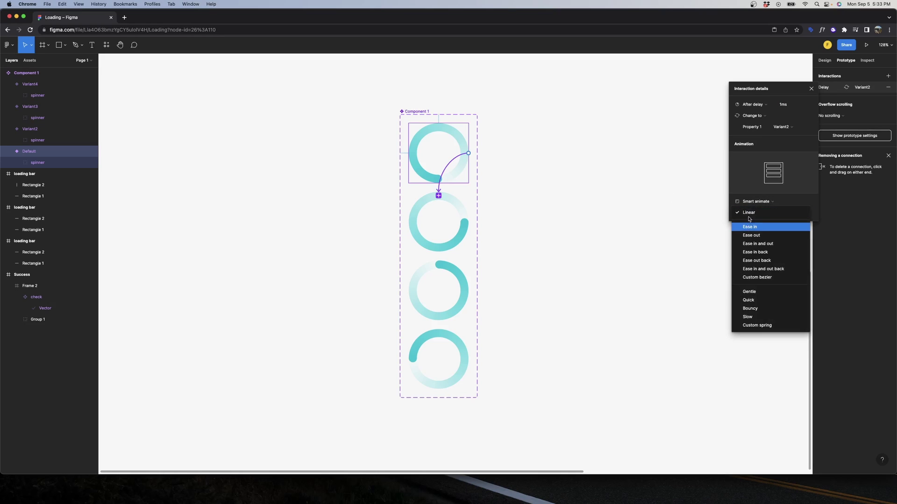
click(749, 215)
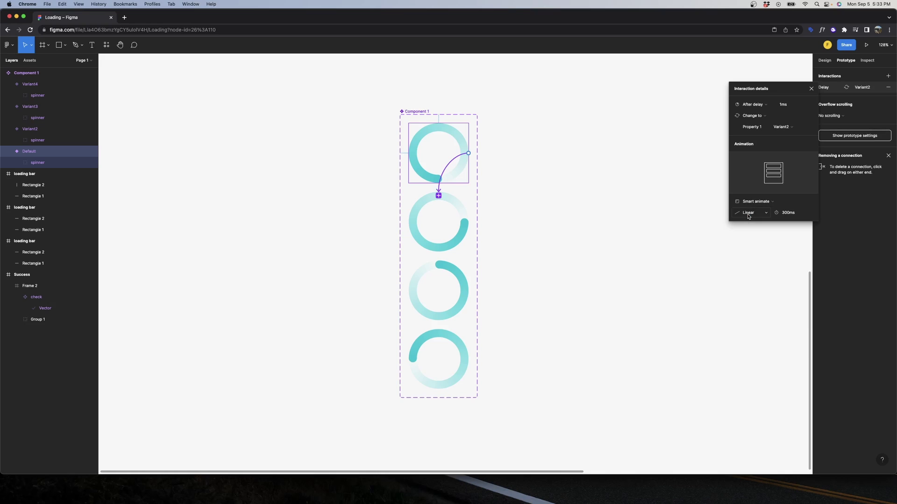
click(645, 167)
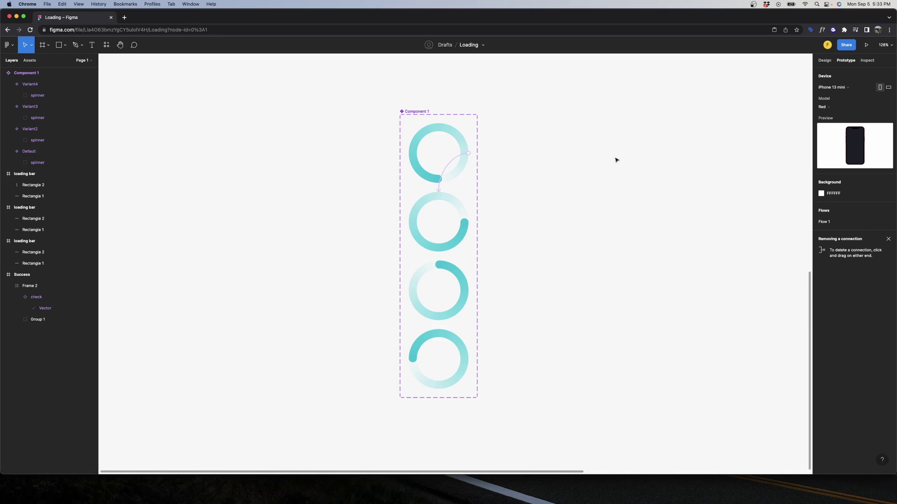
Step: Connect the Variant2 spinner to Variant3 with an After delay trigger of 1 ms
click(445, 200)
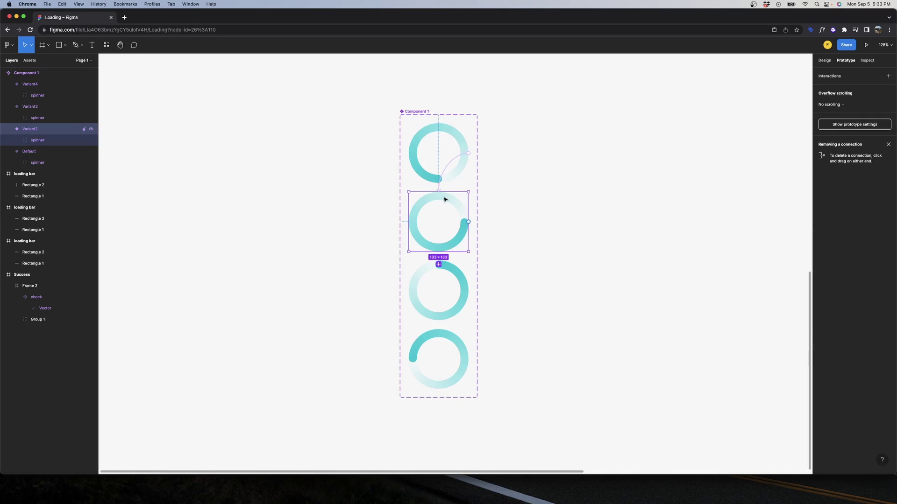
drag(468, 221, 462, 277)
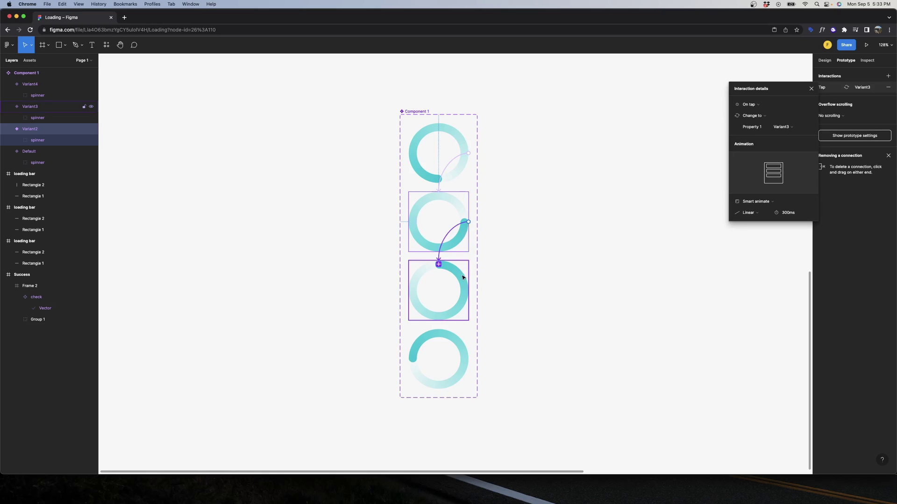
click(750, 104)
click(748, 191)
click(786, 105)
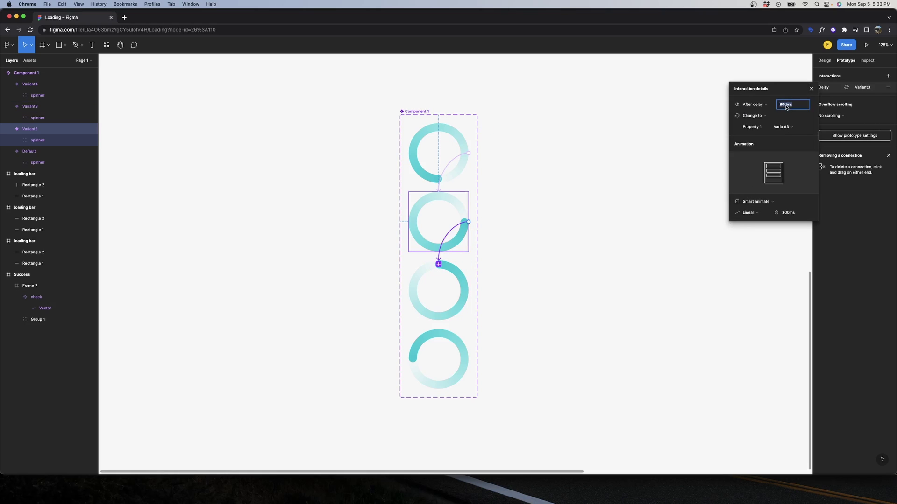
text(1)
key(Return)
click(643, 134)
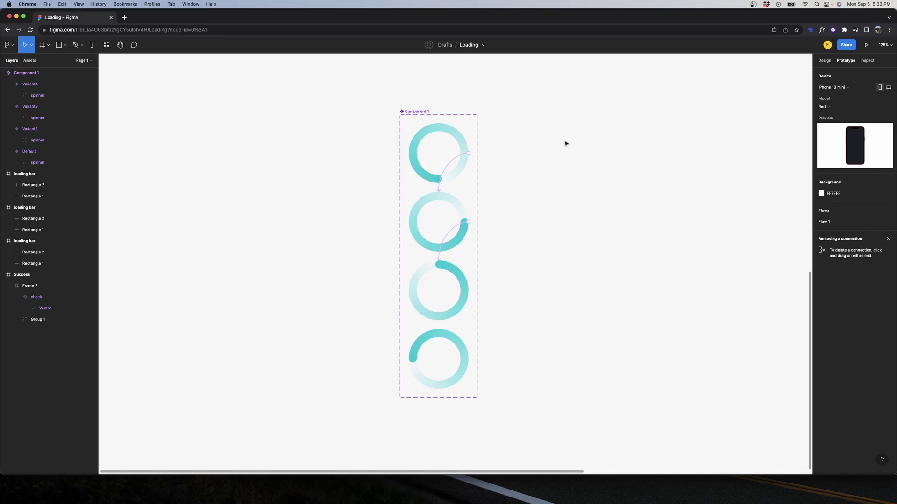
Step: Connect the Variant3 spinner to Variant4, triggered After delay at 1 ms
click(461, 165)
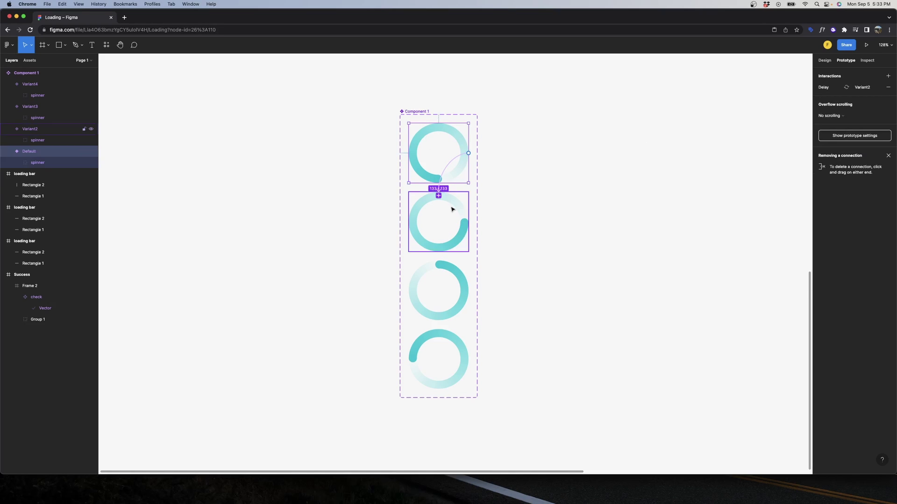
click(568, 216)
click(463, 286)
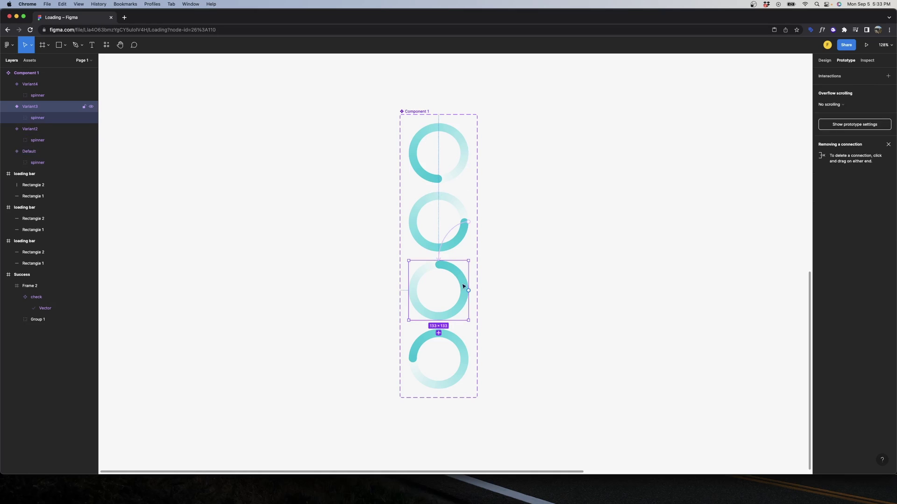
drag(468, 290, 463, 345)
click(758, 105)
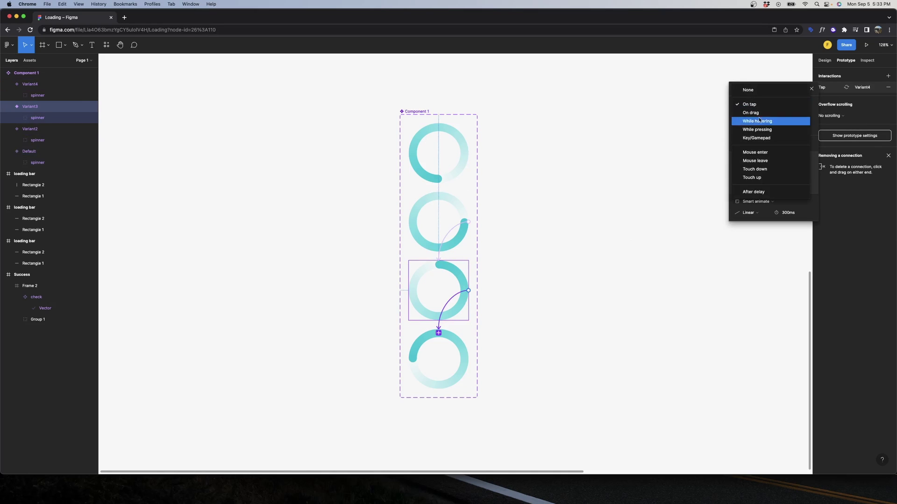
click(754, 191)
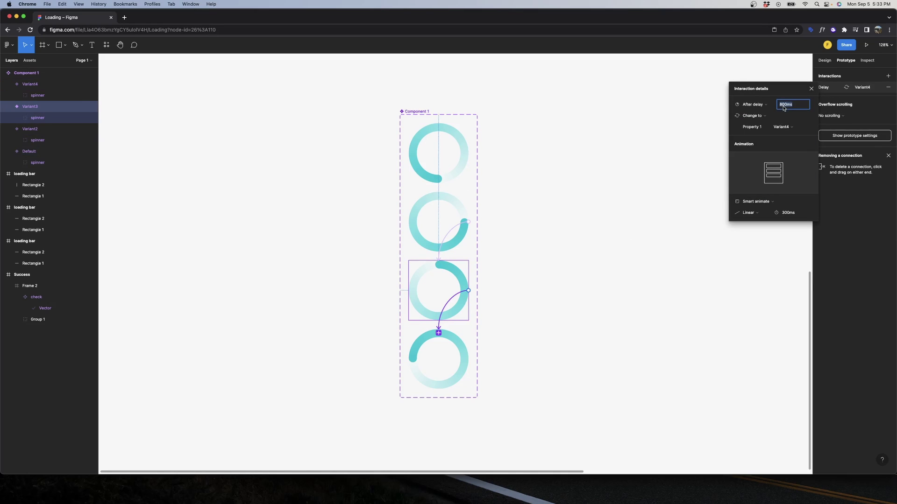
text(1)
key(Return)
click(674, 226)
Step: Loop the Variant4 spinner back to the Default variant with an After delay trigger of 1 ms
click(464, 356)
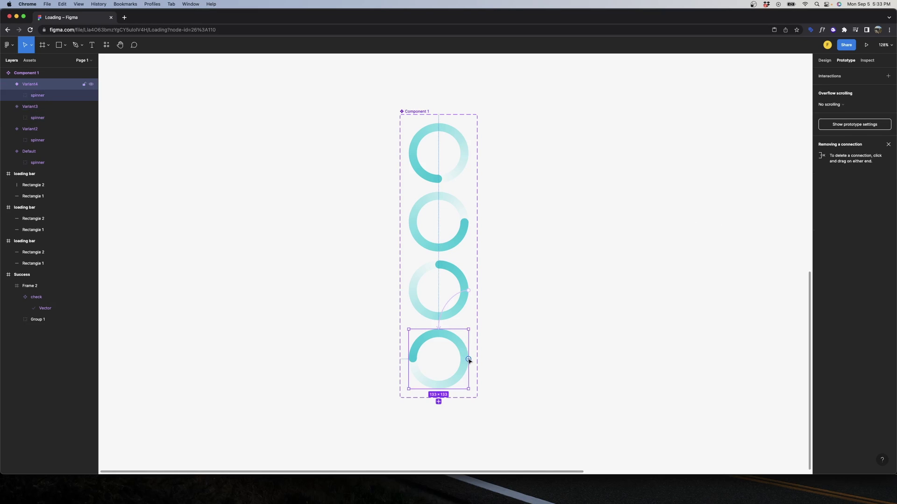
drag(469, 360, 470, 170)
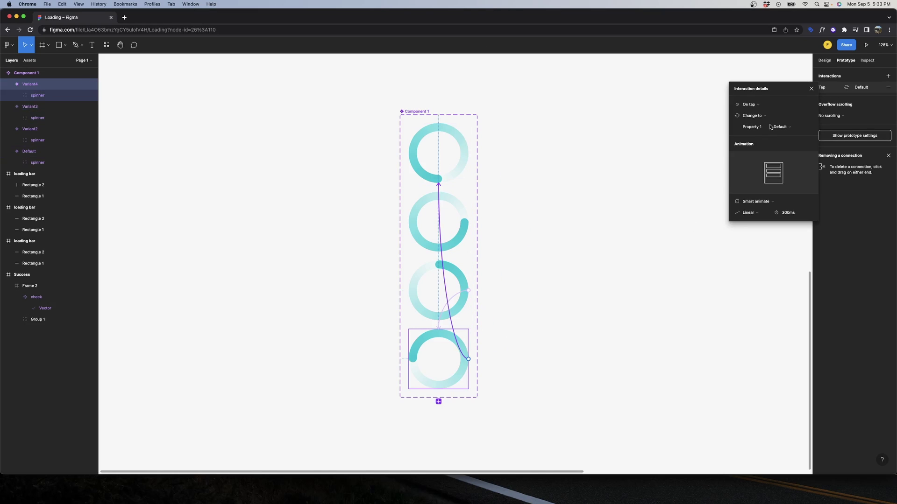
click(761, 104)
click(758, 197)
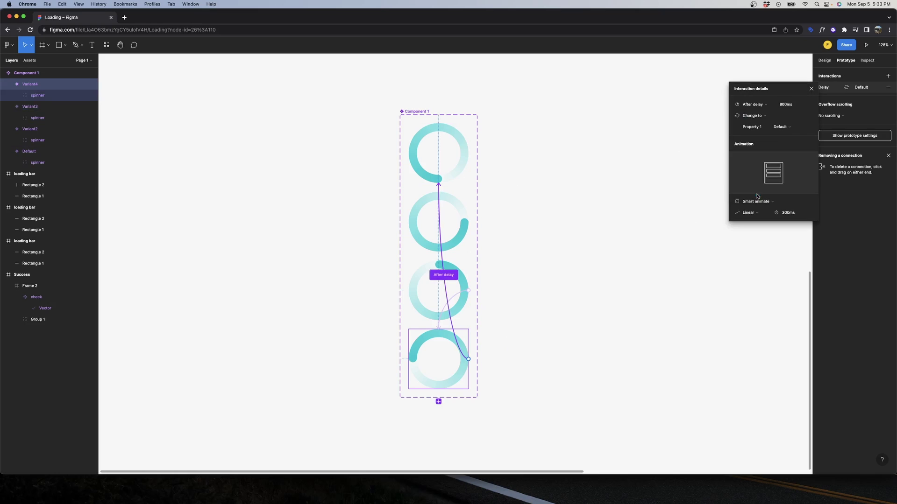
click(787, 106)
text(1)
key(Return)
click(716, 102)
Step: Add an iPhone 13 mini frame beside the spinner component set, below the loading bar screens, and name it spinner
scroll(422, 186, down, 5)
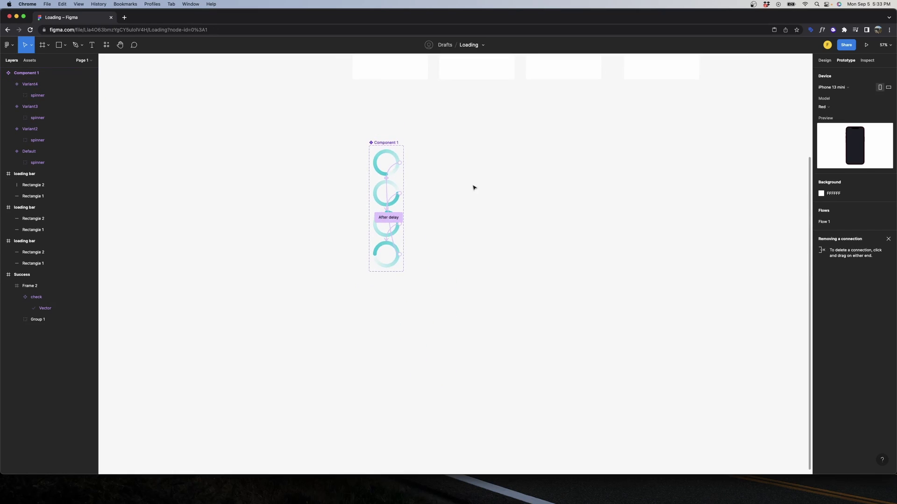
scroll(494, 183, down, 3)
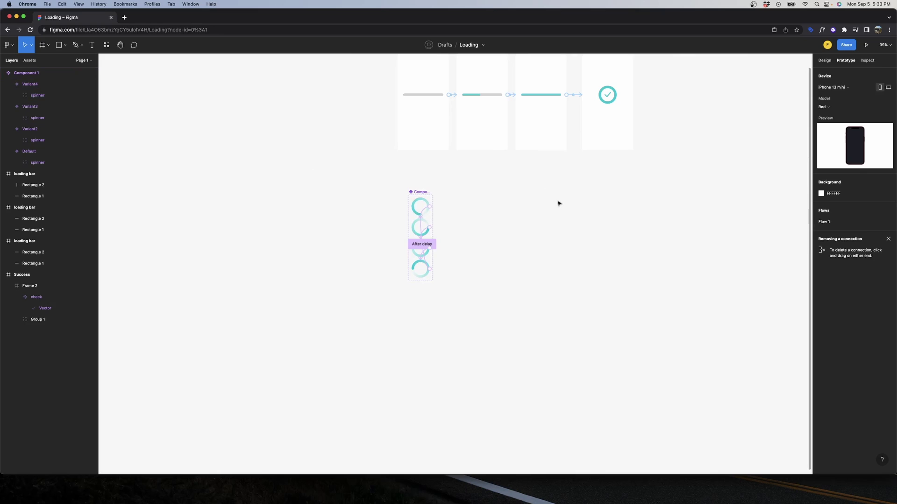
key(f)
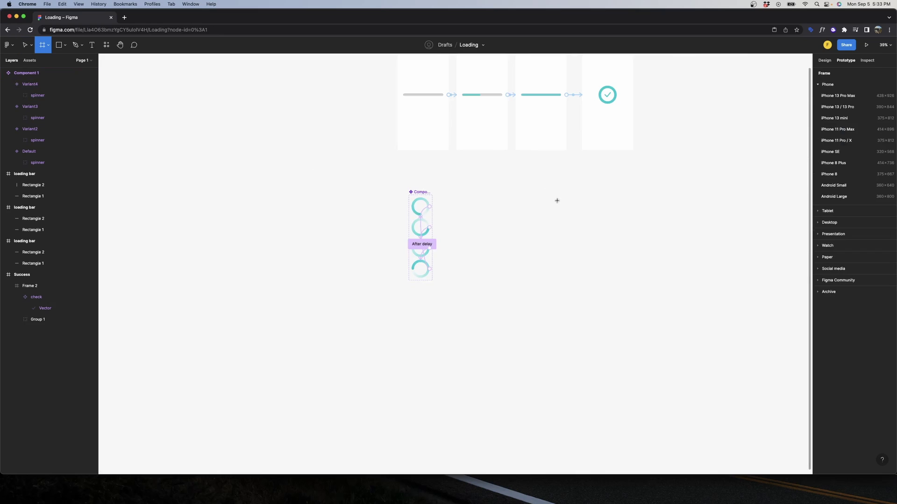
click(840, 121)
drag(461, 204, 535, 179)
text(spinner)
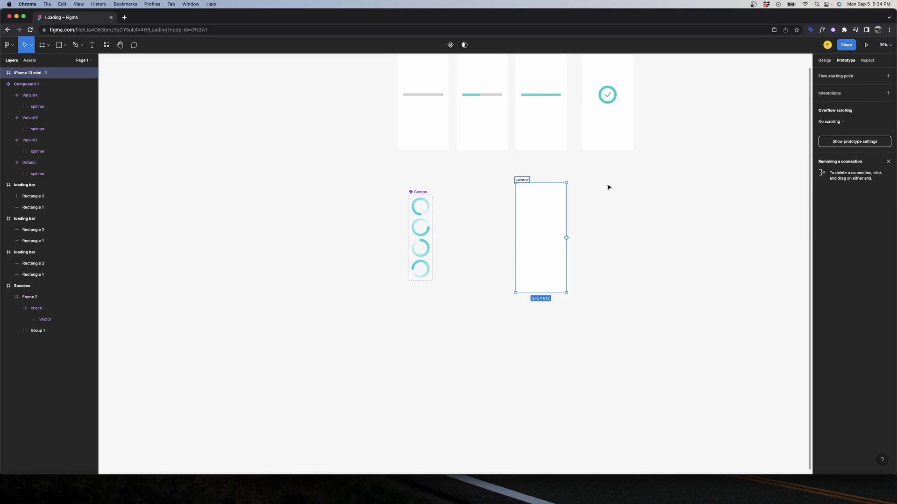
key(Return)
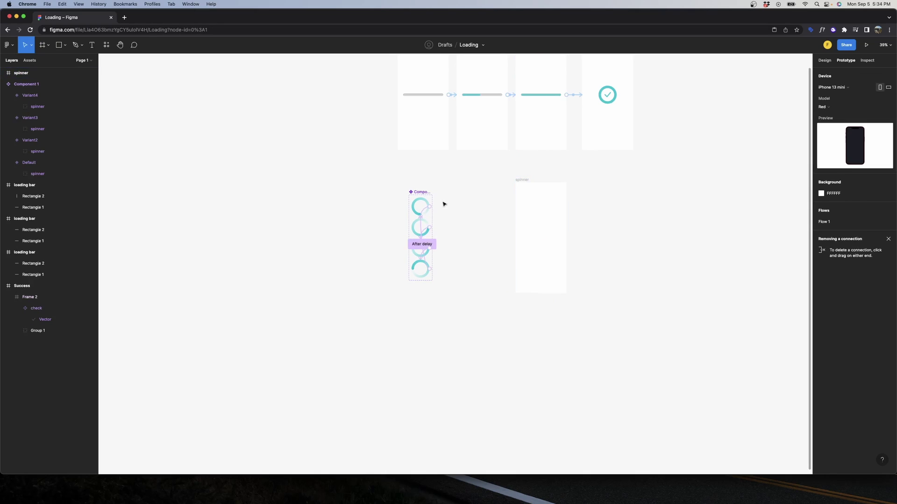
Step: Copy the Default spinner variant into the spinner frame and center the instance horizontally and vertically
click(420, 206)
scroll(573, 193, up, 3)
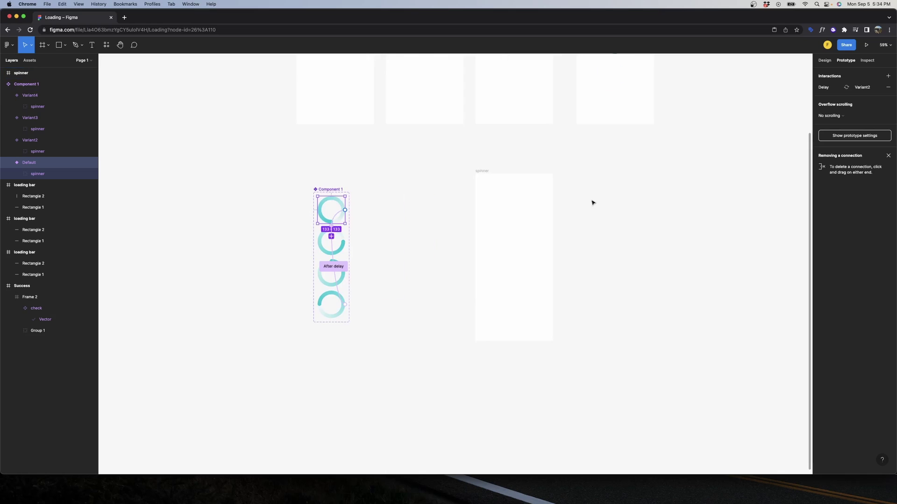
click(486, 171)
key(super+v)
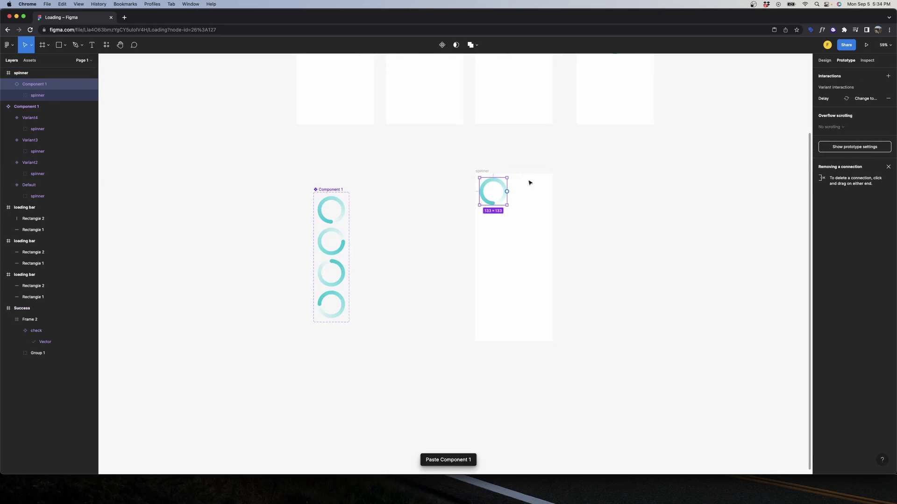
click(824, 60)
click(866, 72)
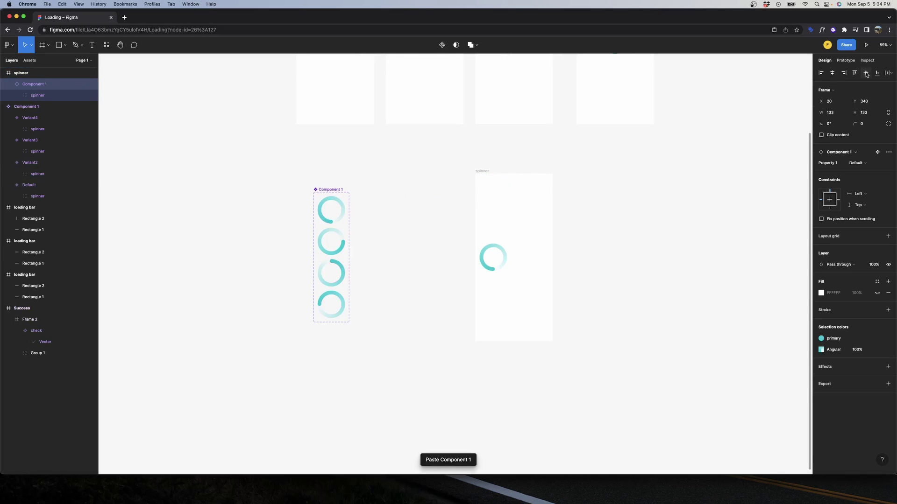
click(832, 73)
click(753, 148)
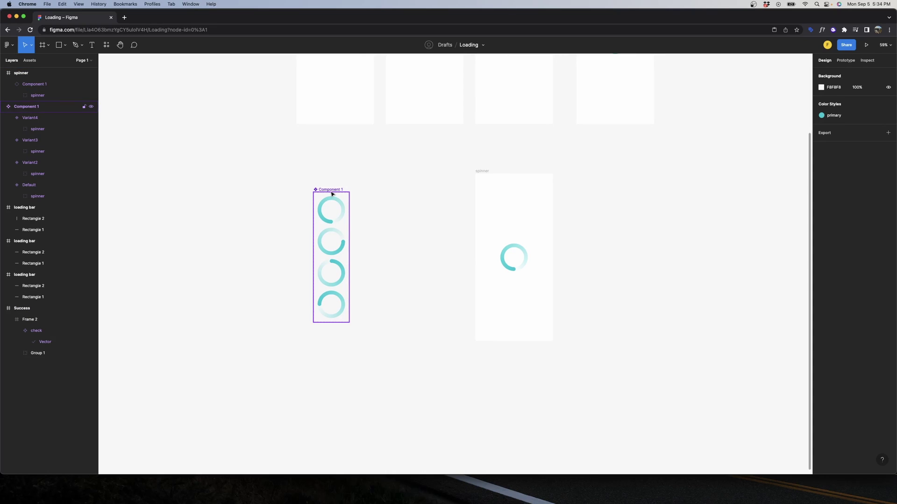
Step: Connect the spinner frame to the Success screen with an After delay trigger of 2500 ms
click(486, 172)
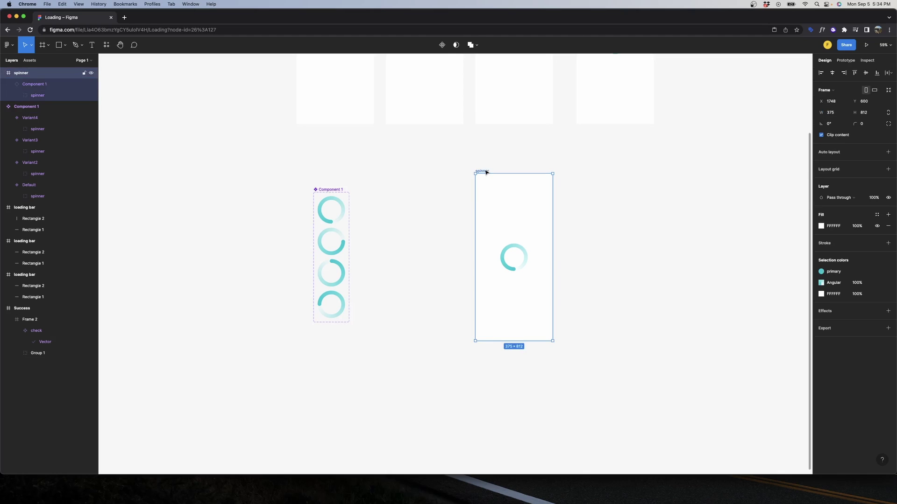
scroll(485, 172, down, 5)
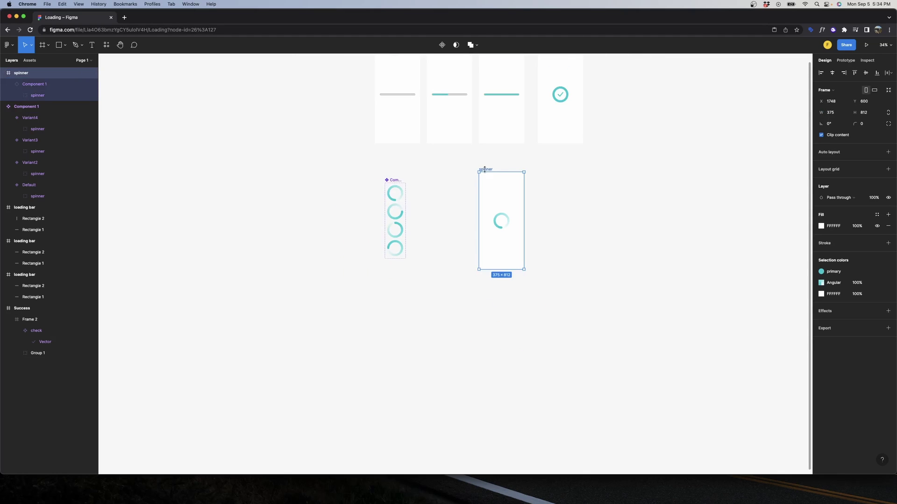
click(845, 60)
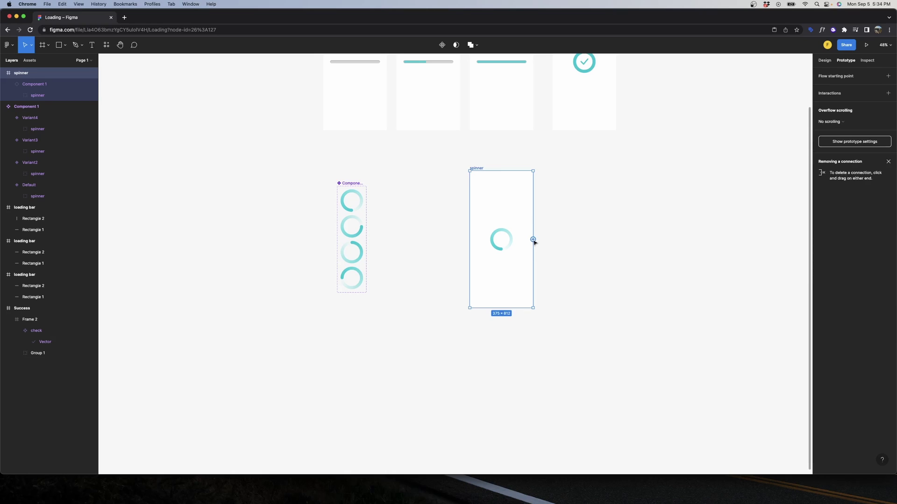
drag(532, 239, 596, 131)
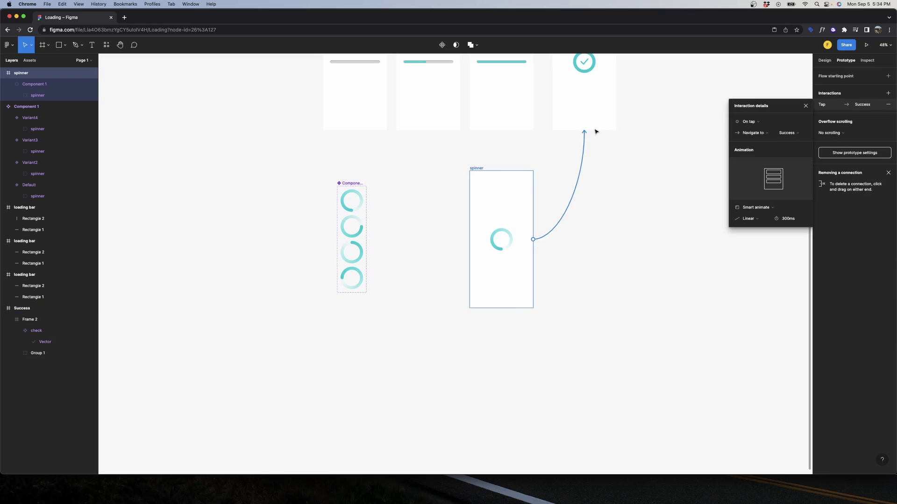
click(746, 123)
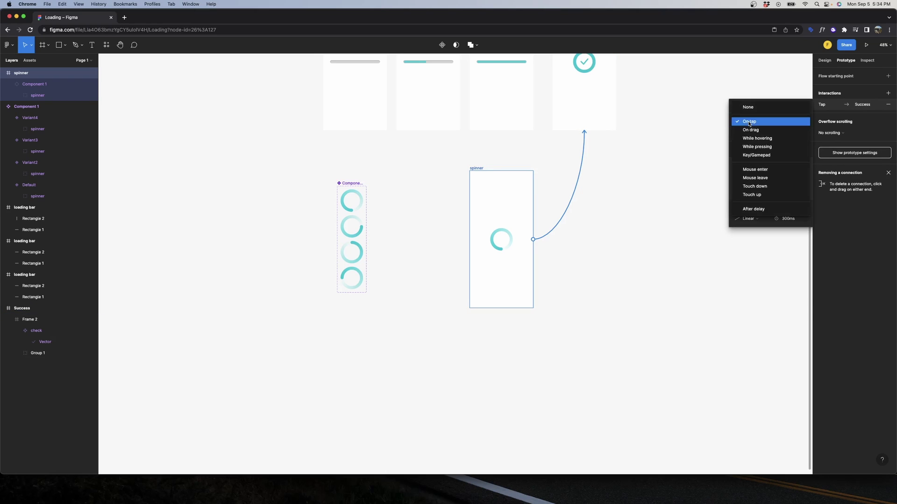
click(748, 208)
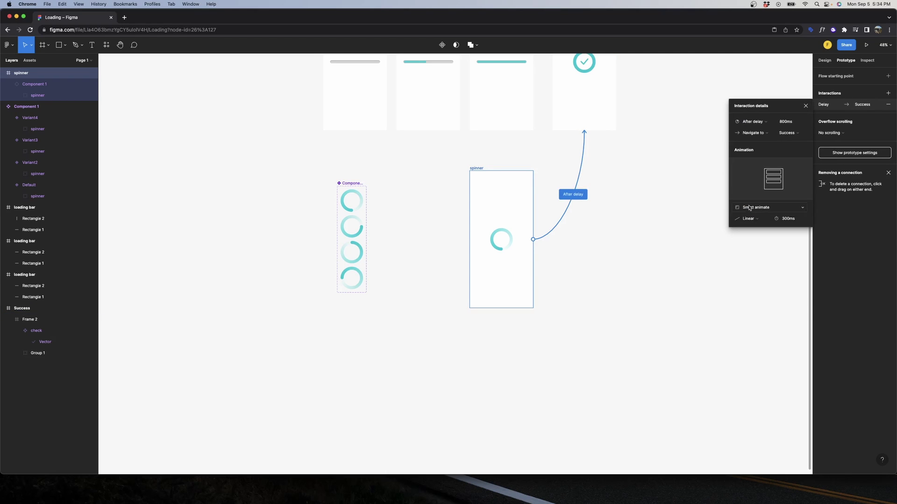
click(784, 122)
text(2500)
Step: Change the spinner-to-Success transition to Dissolve with a duration of 200 ms
click(763, 207)
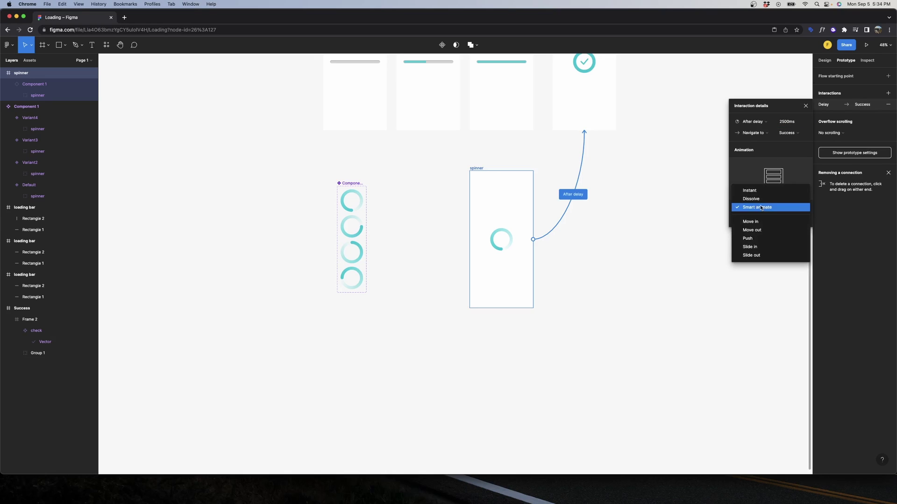
click(753, 198)
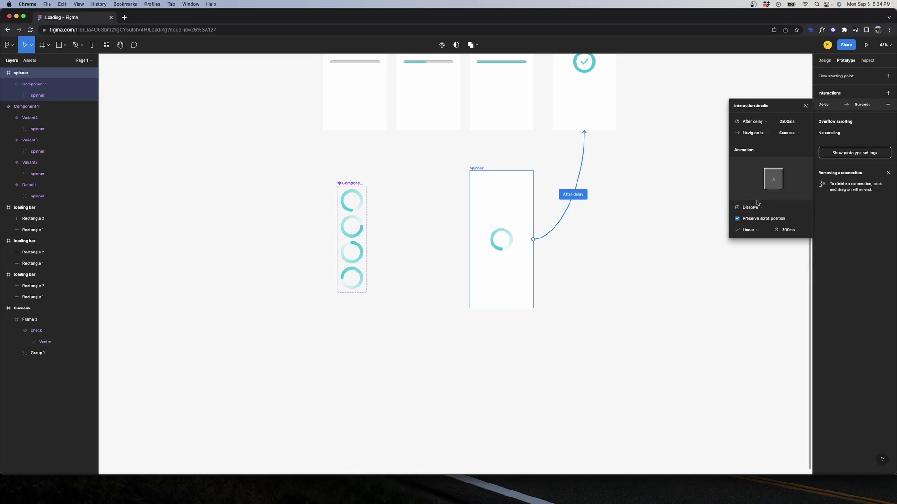
click(785, 231)
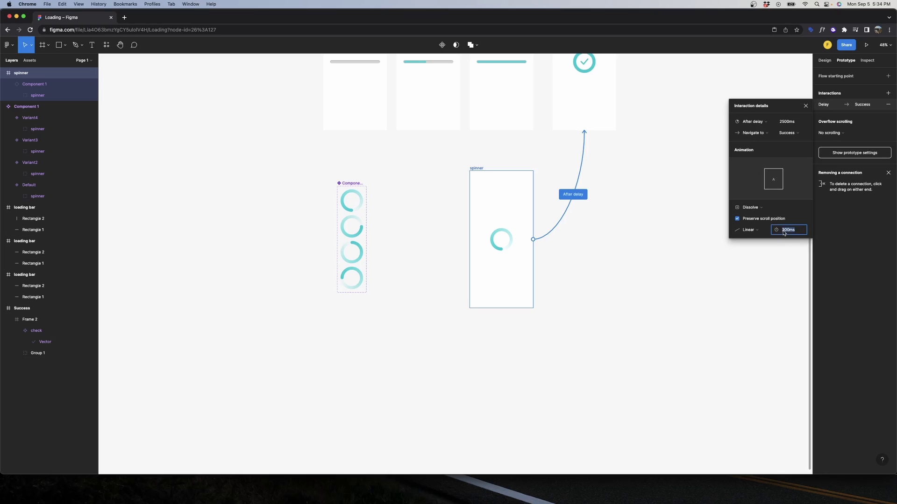
text(200)
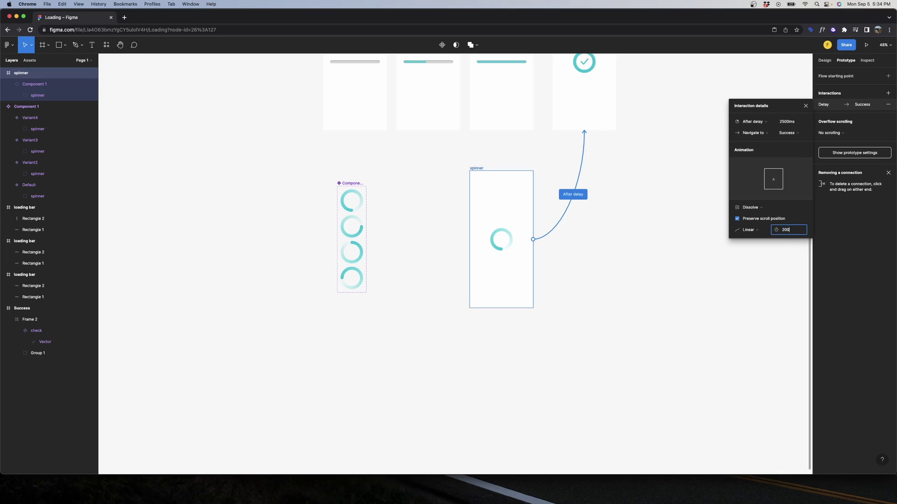
key(Return)
click(625, 207)
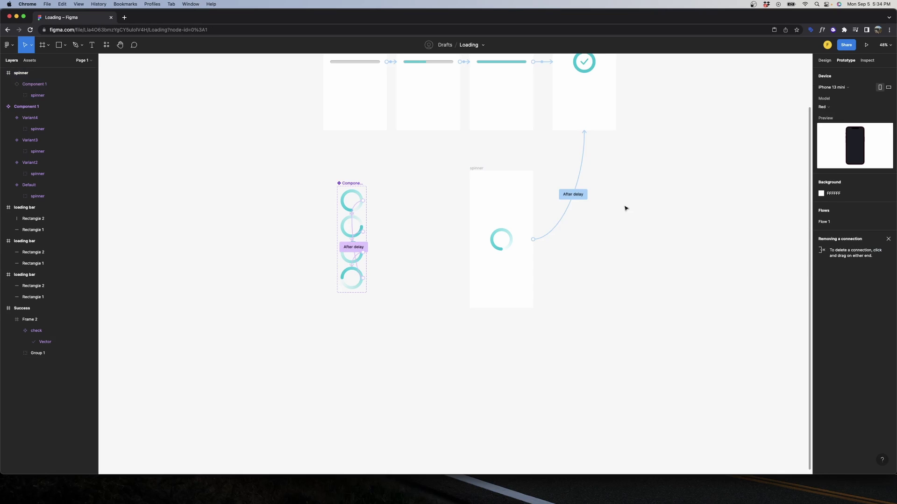
Step: Make the spinner frame a flow starting point, and play its flow in the prototype preview before closing it
click(494, 176)
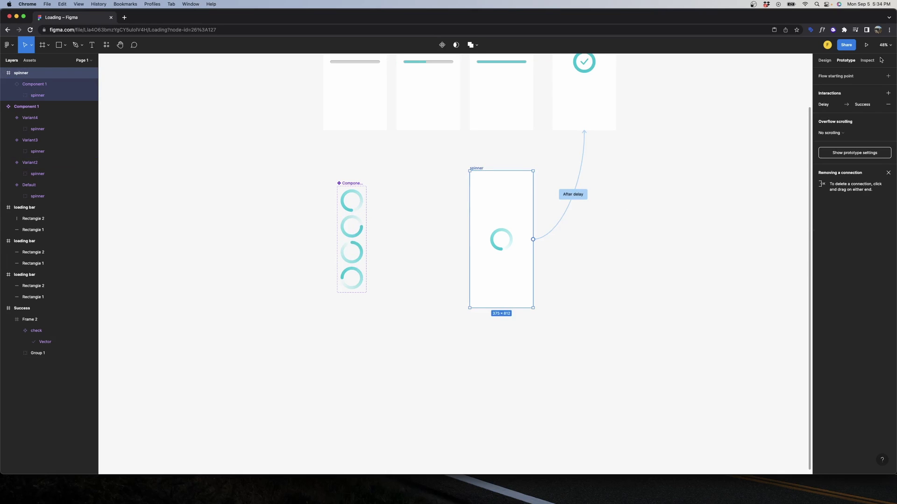
click(888, 75)
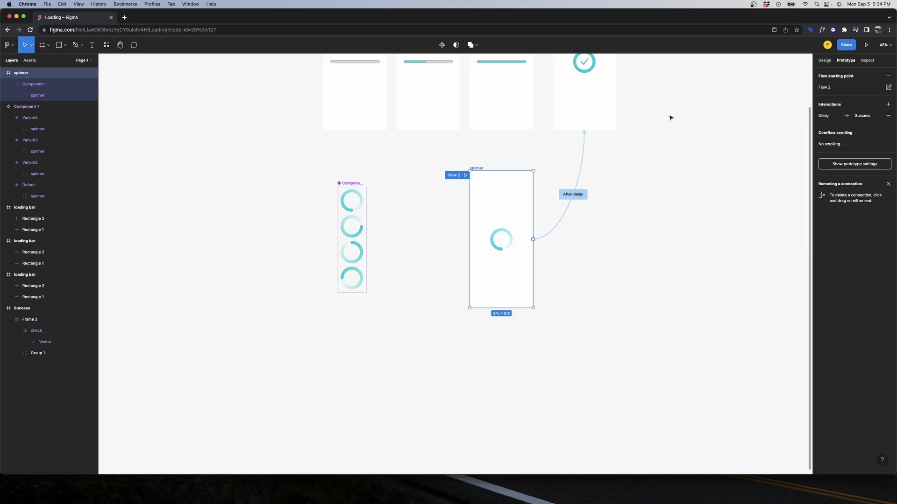
click(467, 177)
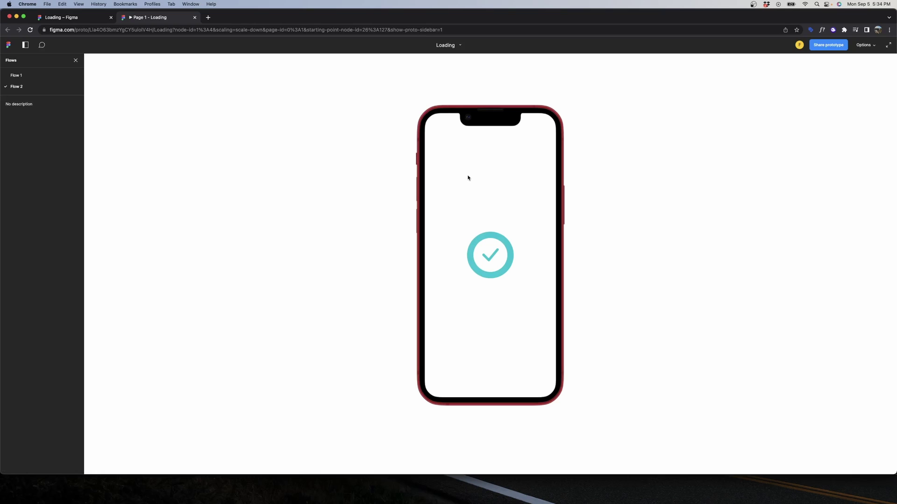
click(194, 17)
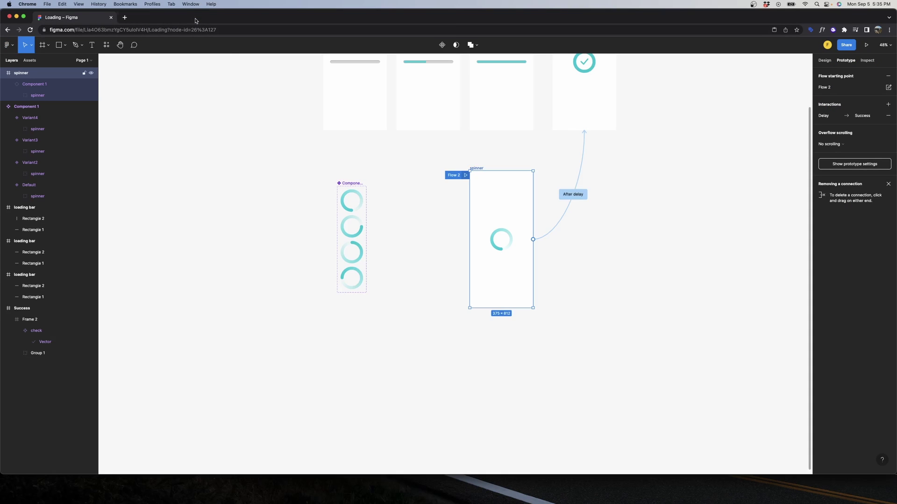
Step: Examine the loading bar screens, the spinner component's variants and the spinner screen's connection to the Success screen
click(661, 230)
scroll(610, 227, down, 3)
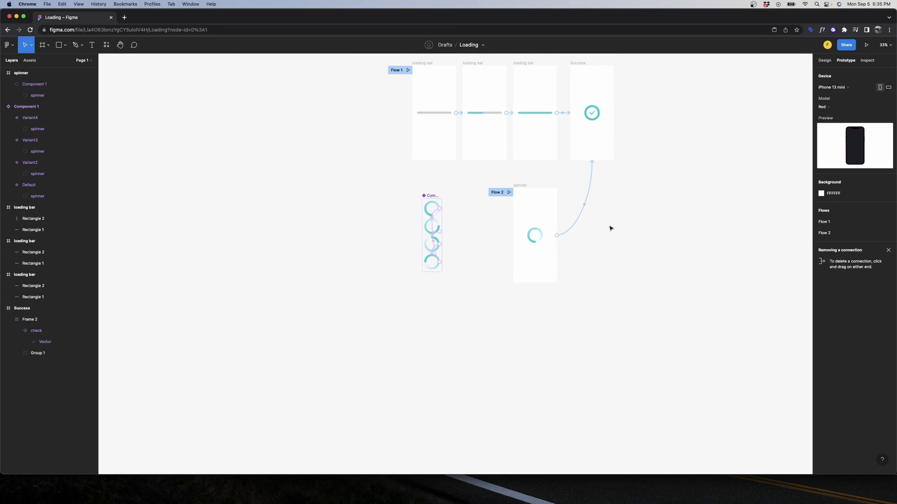
scroll(610, 228, up, 2)
scroll(610, 228, up, 4)
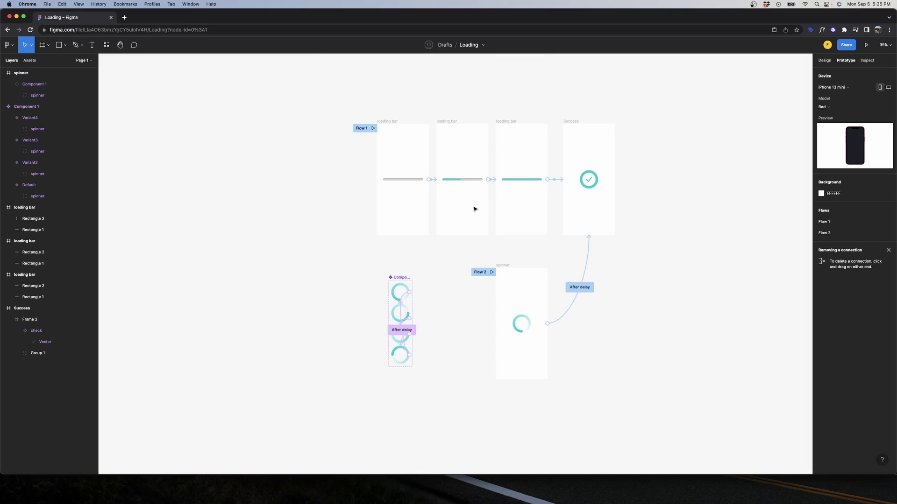
scroll(474, 209, up, 2)
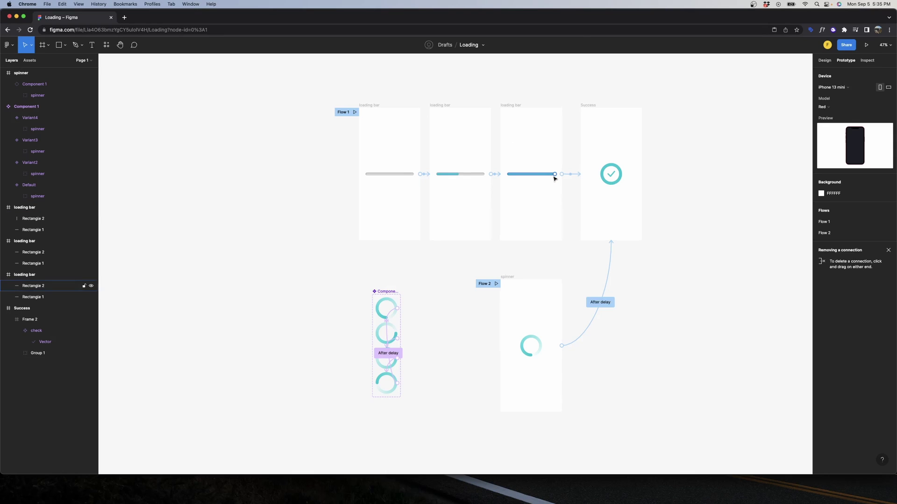
scroll(554, 178, up, 3)
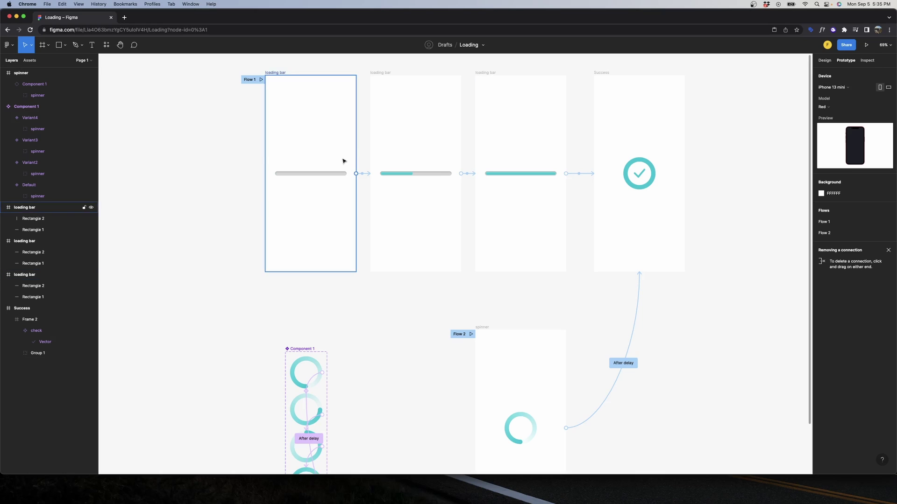
scroll(345, 161, down, 3)
scroll(357, 161, up, 3)
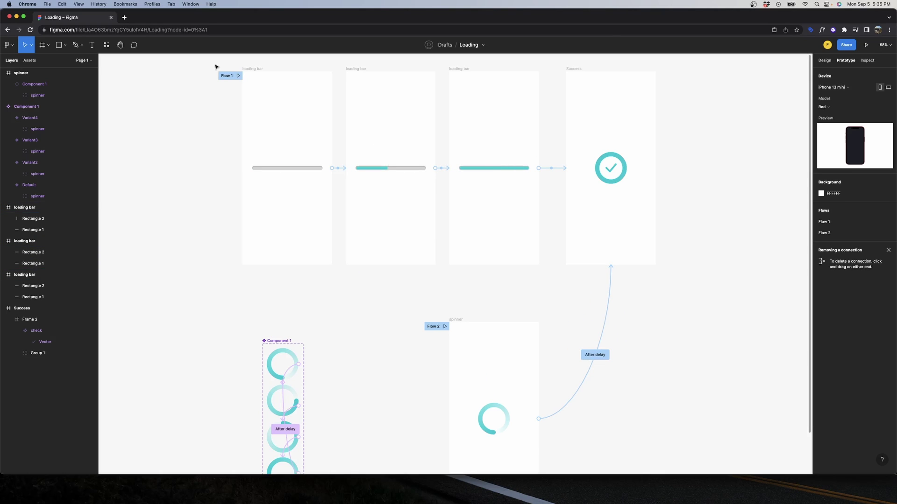
scroll(282, 115, down, 5)
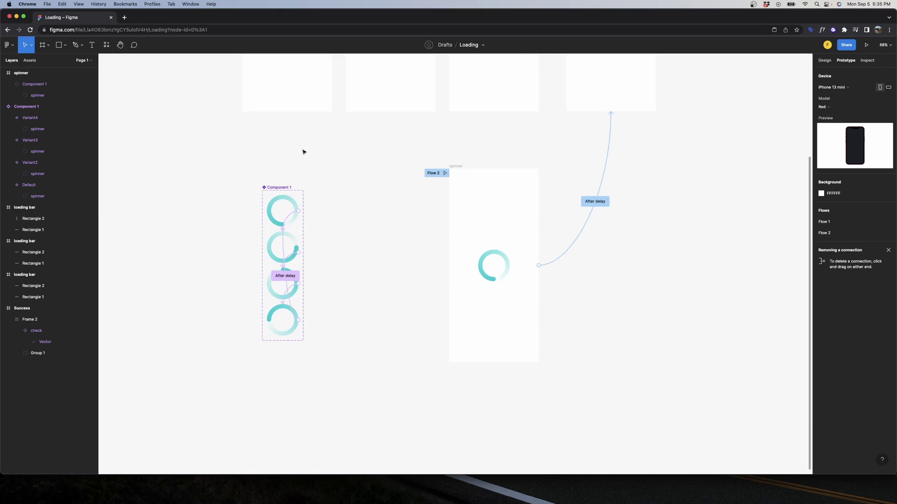
scroll(300, 156, down, 3)
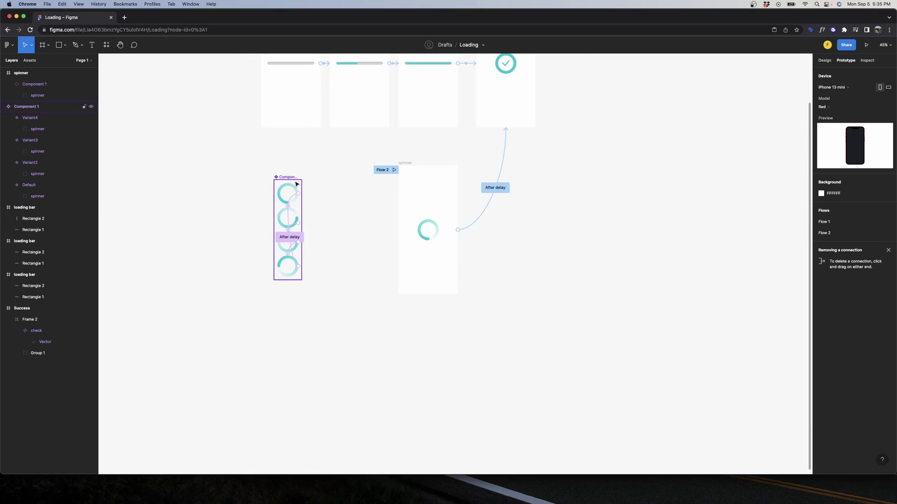
scroll(296, 184, up, 3)
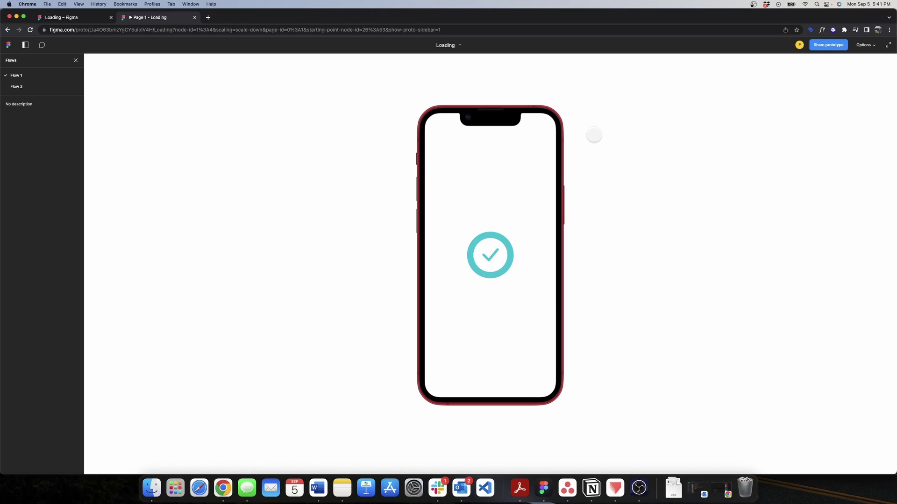
Step: Play Flow 2 with the spinner and Flow 1 with the loading bar in the prototype preview
click(58, 85)
click(49, 76)
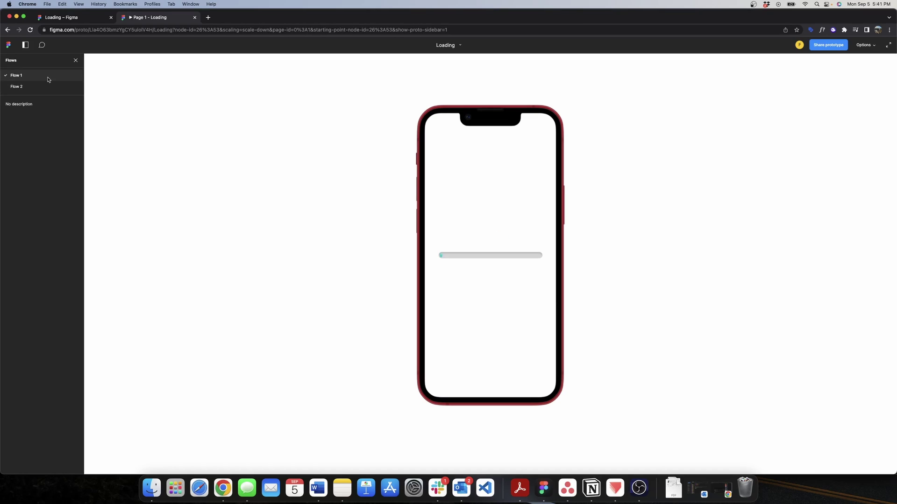